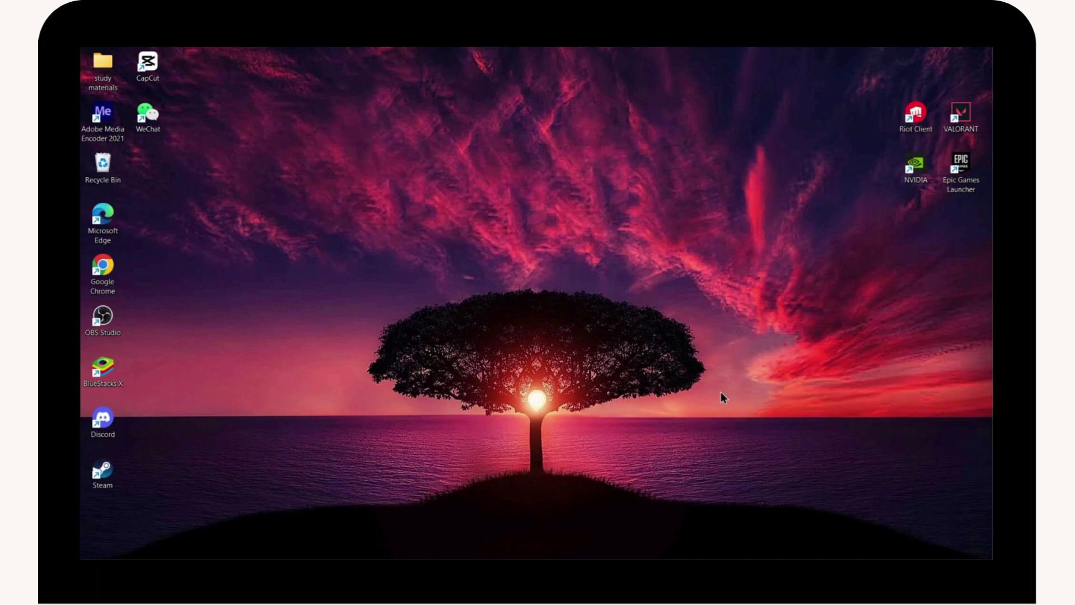
- Open the Start menu with the Windows key
{"action": "key", "text": "super"}
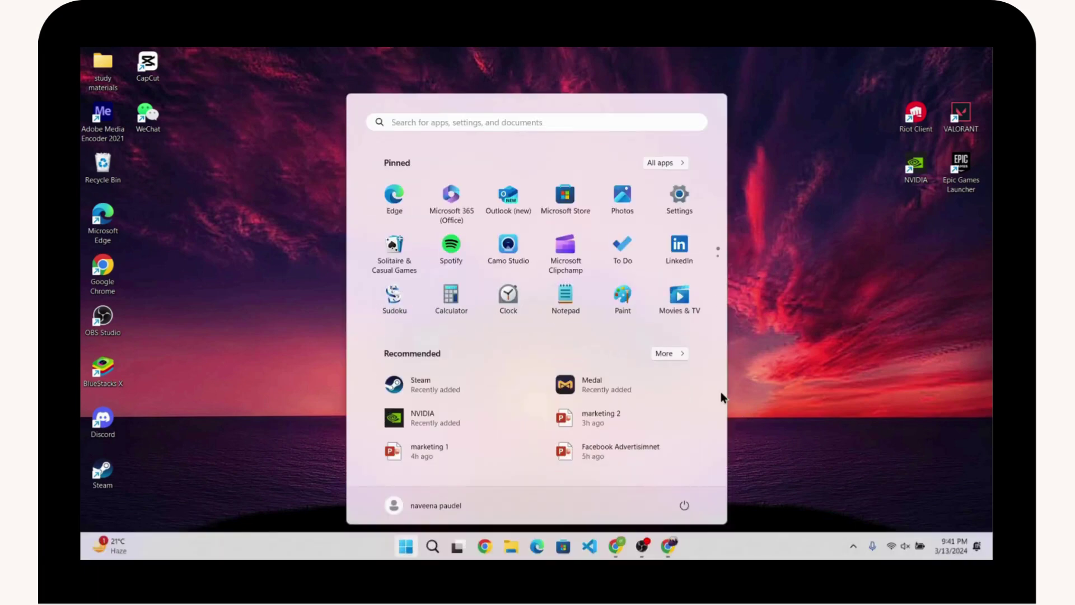
- Open Device Manager and expand Sound, video and game controllers
{"action": "type", "text": "device manager"}
{"action": "left_click", "coordinate": [403, 216]}
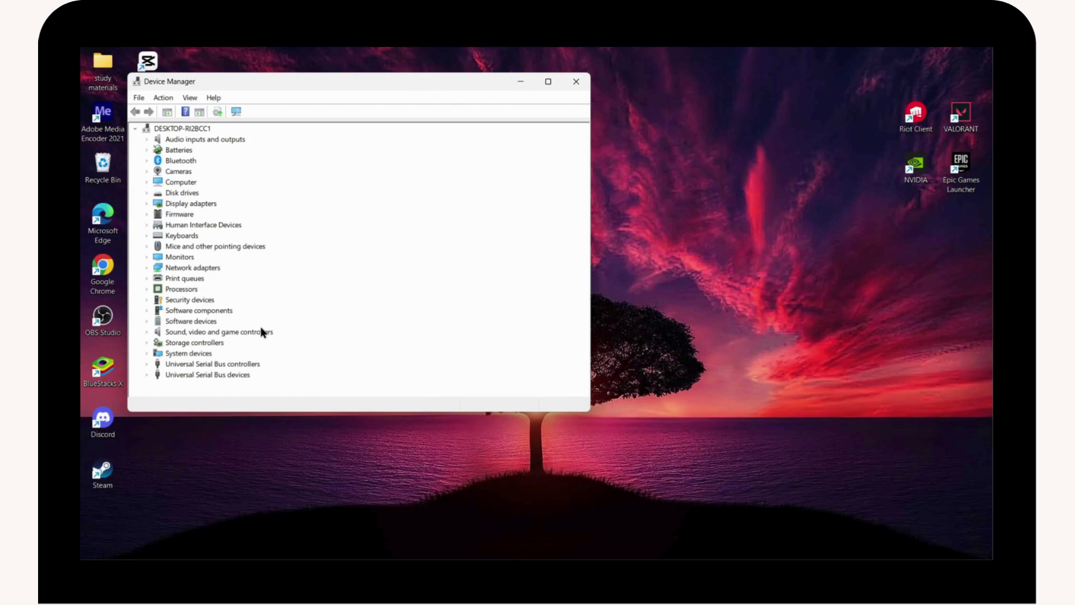
{"action": "left_click", "coordinate": [145, 331]}
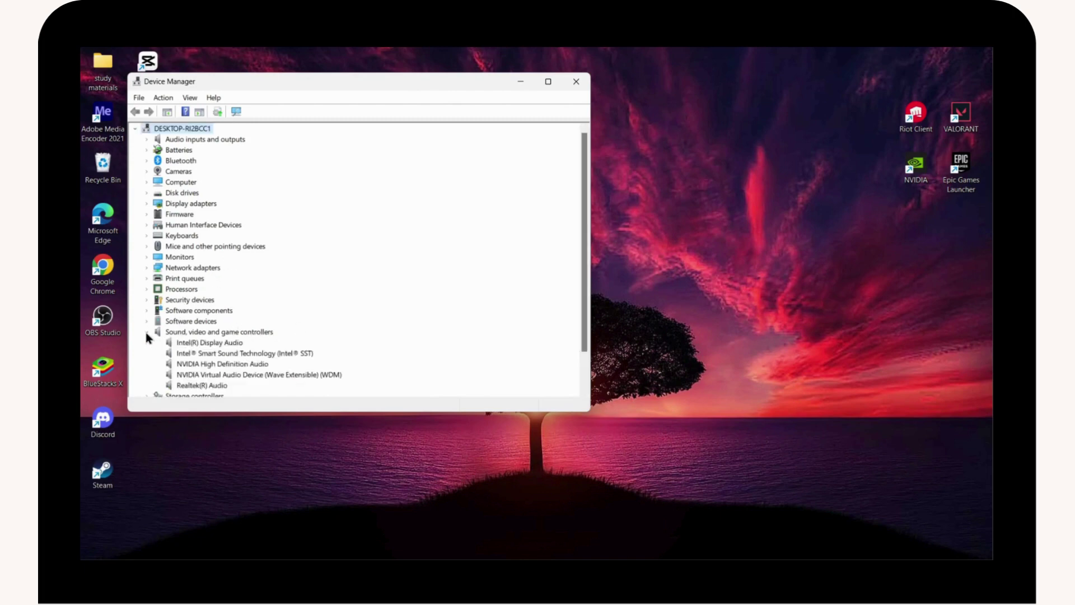
{"action": "scroll", "coordinate": [174, 323], "scroll_direction": "down", "scroll_amount": 1}
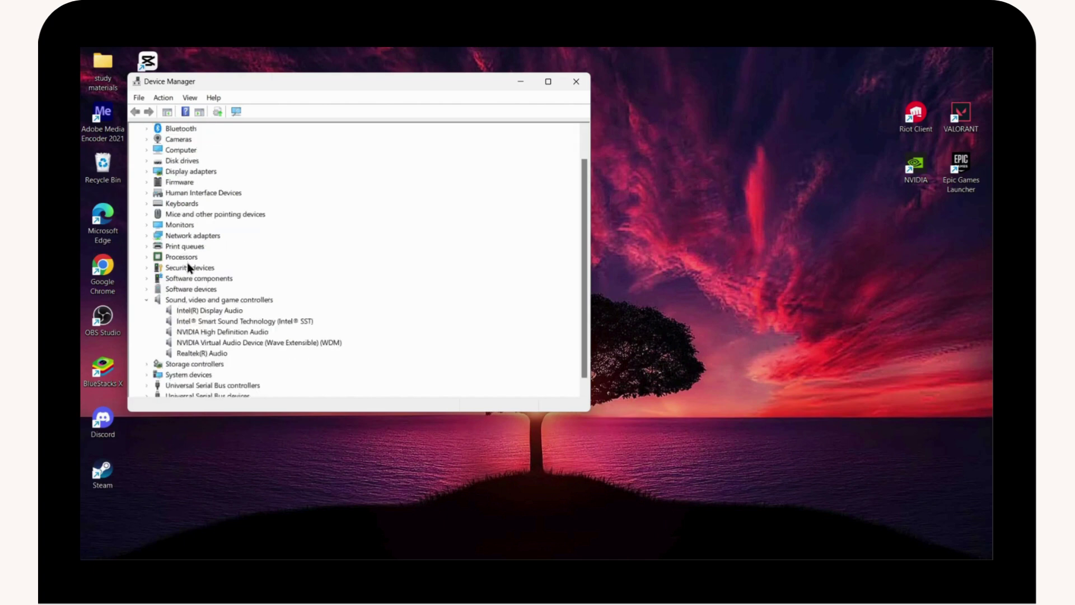
- Automatically search for an Intel(R) Display Audio driver update, then close Device Manager
{"action": "right_click", "coordinate": [203, 311]}
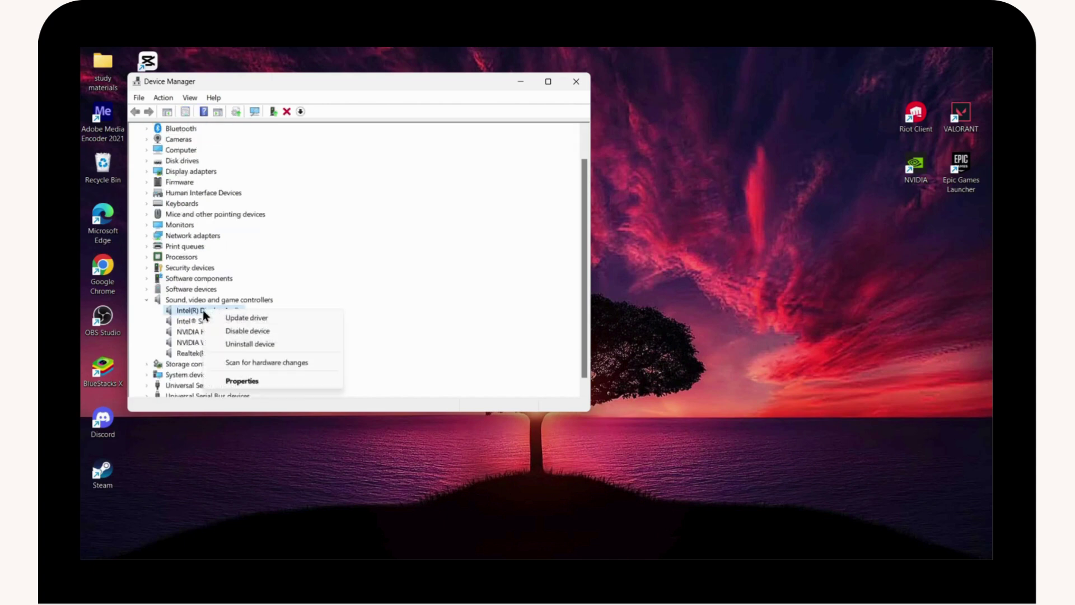
{"action": "left_click", "coordinate": [243, 380]}
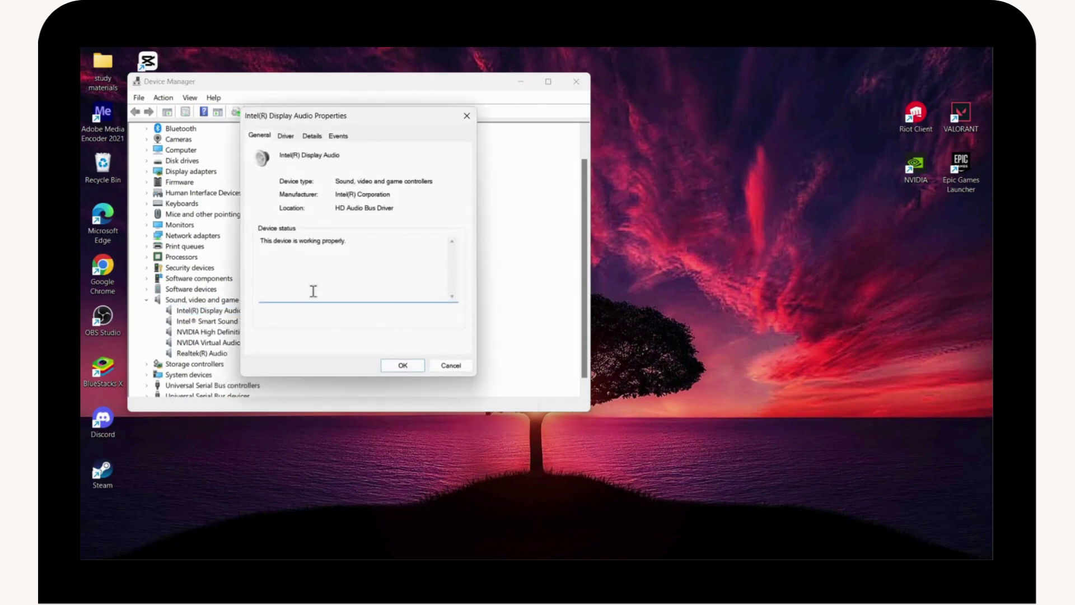
{"action": "left_click", "coordinate": [285, 135]}
{"action": "left_click", "coordinate": [284, 268]}
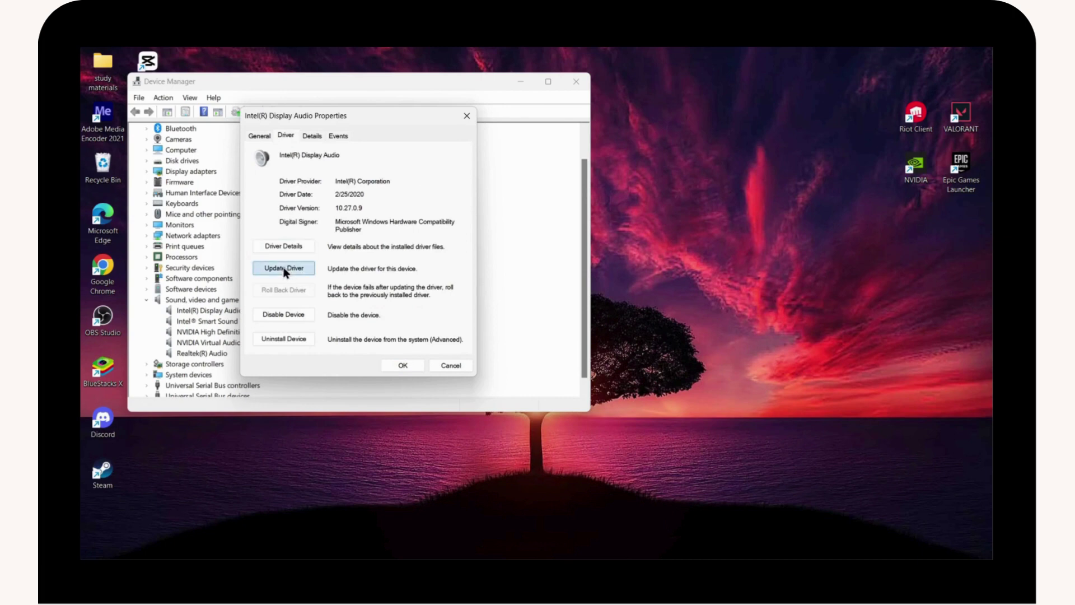
{"action": "left_click", "coordinate": [271, 208]}
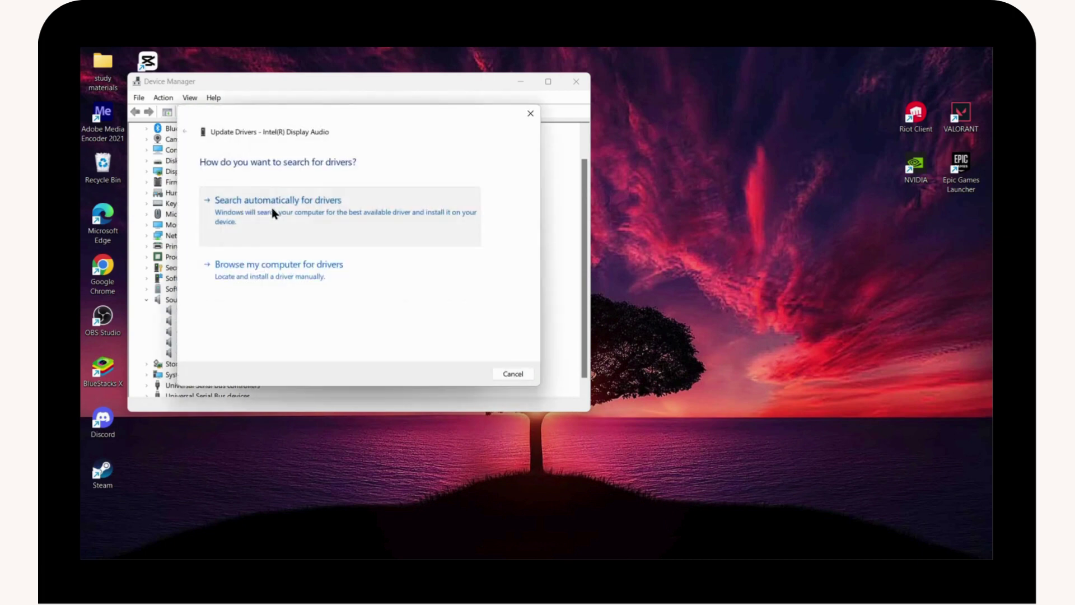
{"action": "left_click", "coordinate": [515, 374]}
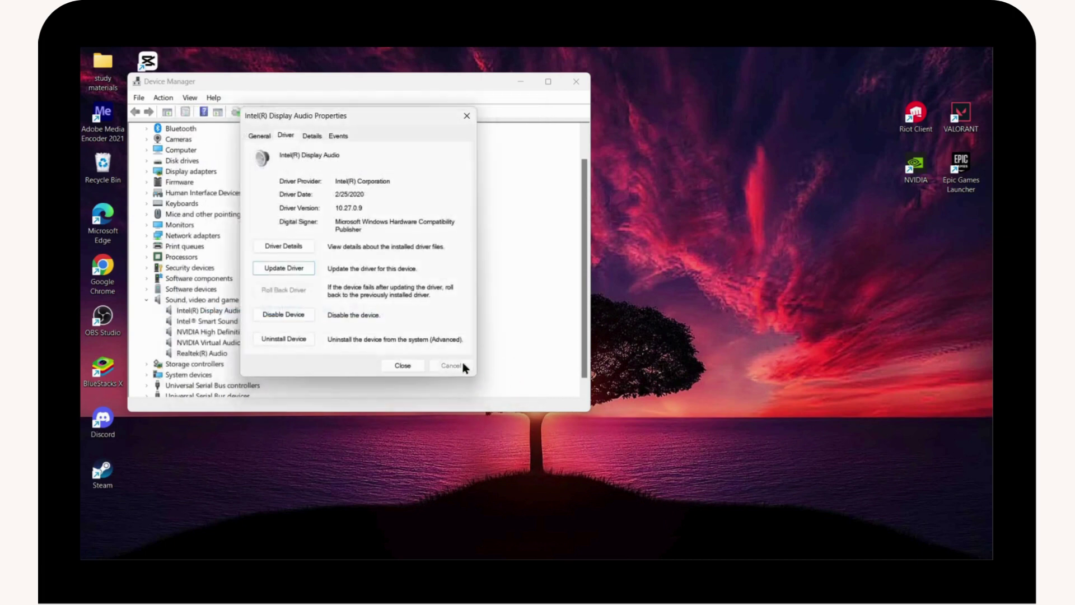
{"action": "left_click", "coordinate": [410, 364]}
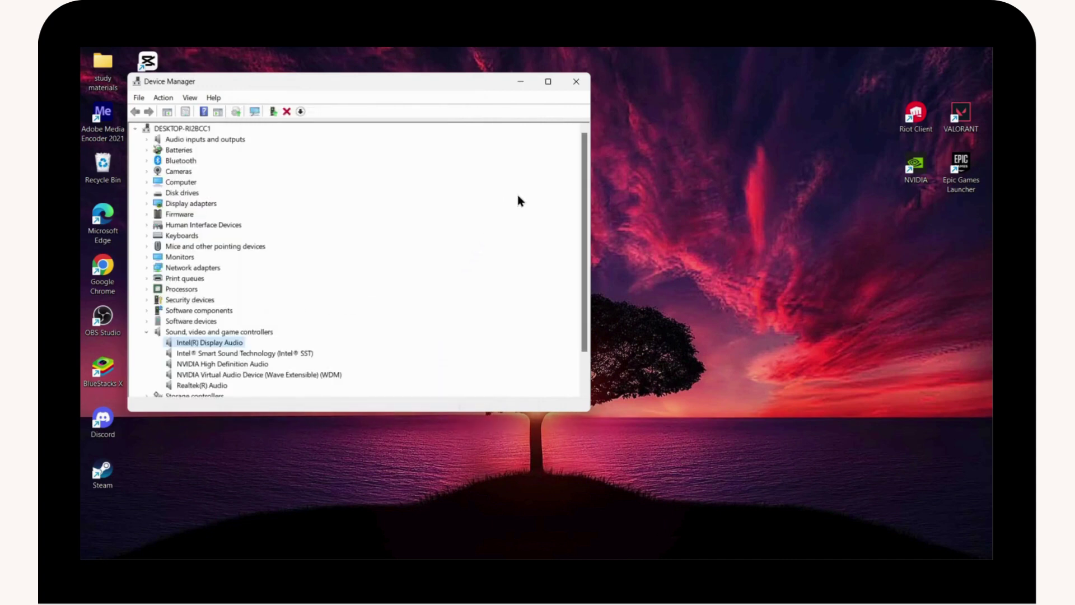
{"action": "key", "text": "alt+F4"}
- Search for 'services' from Start and open the Services app
{"action": "mouse_move", "coordinate": [456, 552]}
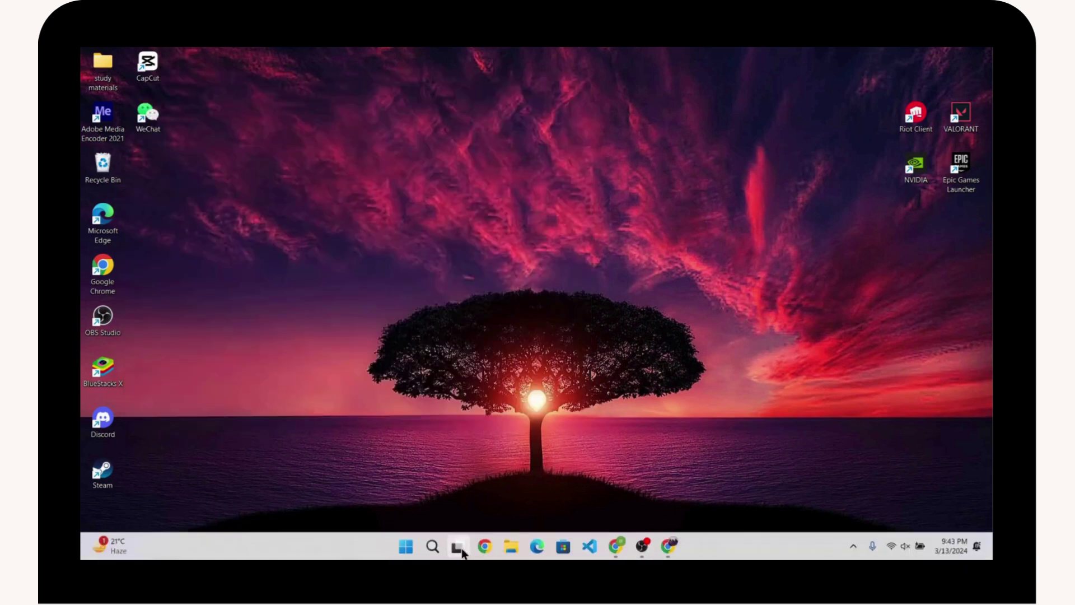
{"action": "left_click", "coordinate": [410, 551]}
{"action": "left_click", "coordinate": [556, 120]}
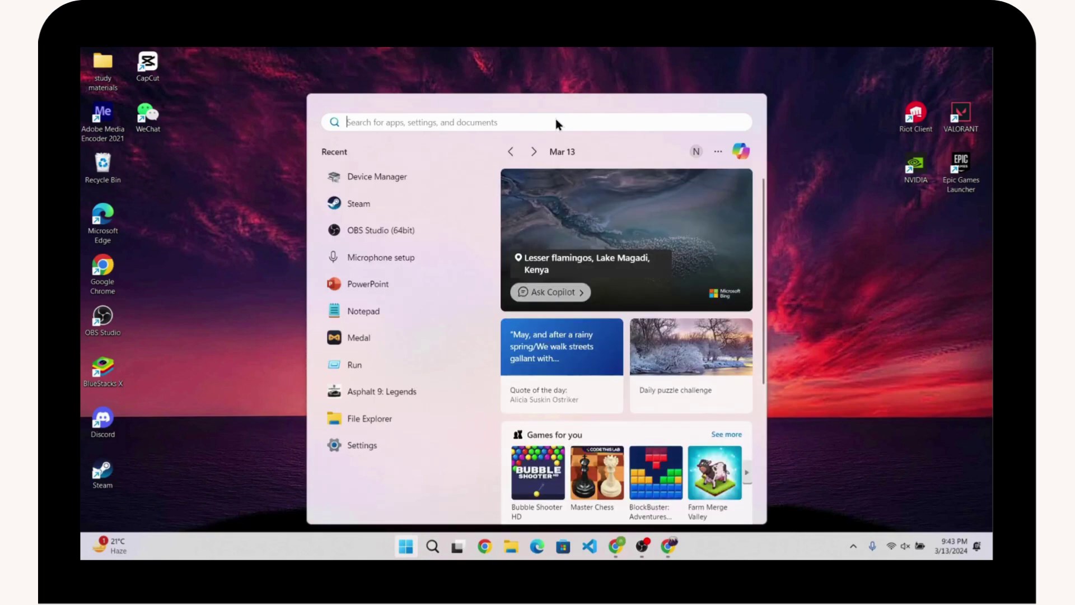
{"action": "type", "text": "services"}
{"action": "key", "text": "Return"}
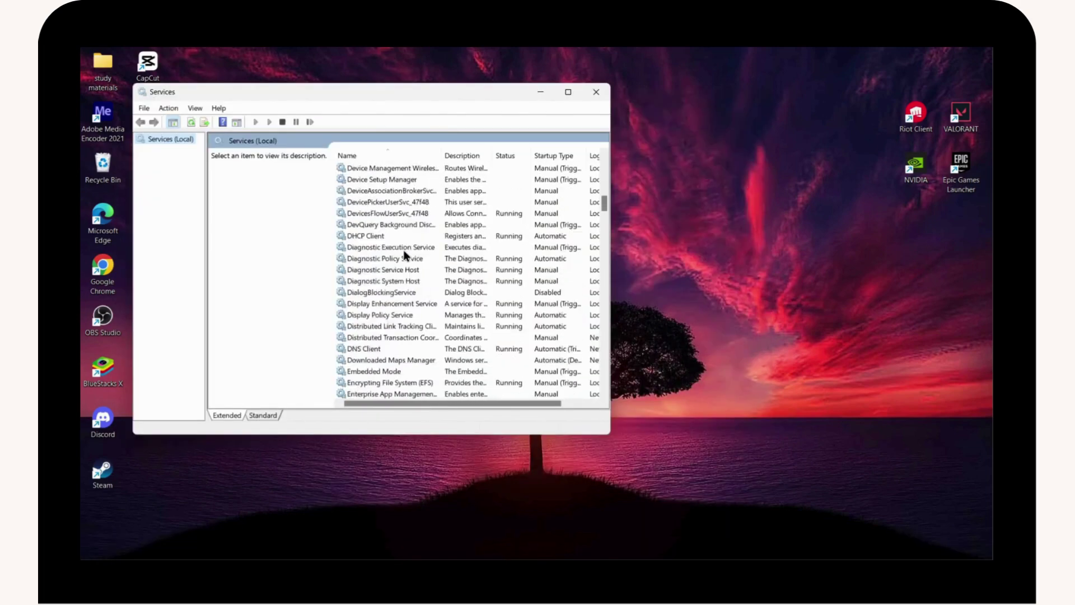
- Set the Windows Update service's startup type to Automatic and apply it
{"action": "scroll", "coordinate": [403, 250], "scroll_direction": "down", "scroll_amount": 20}
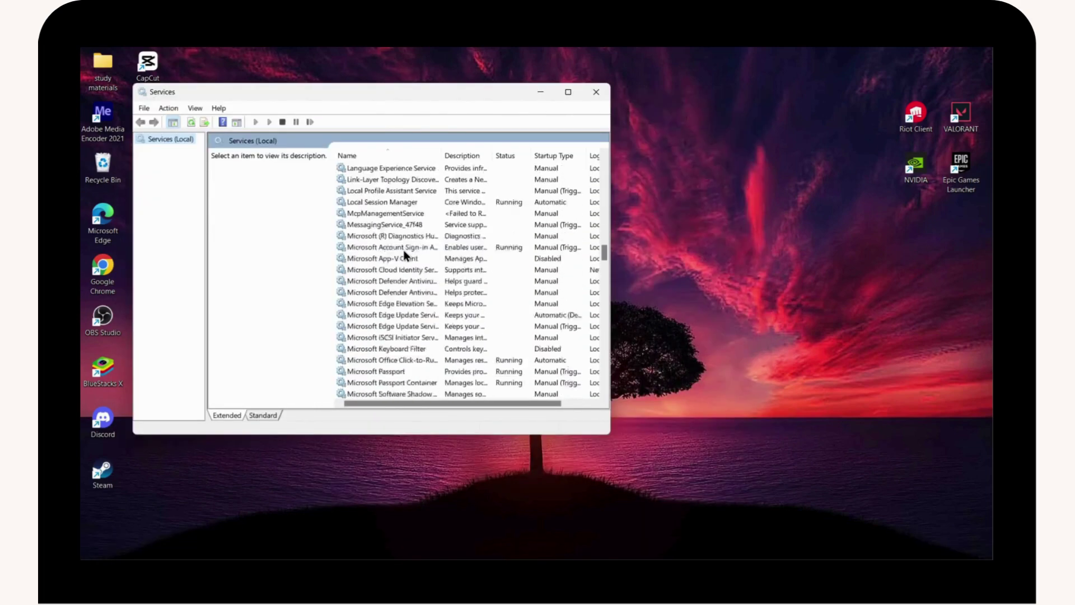
{"action": "scroll", "coordinate": [403, 250], "scroll_direction": "down", "scroll_amount": 20}
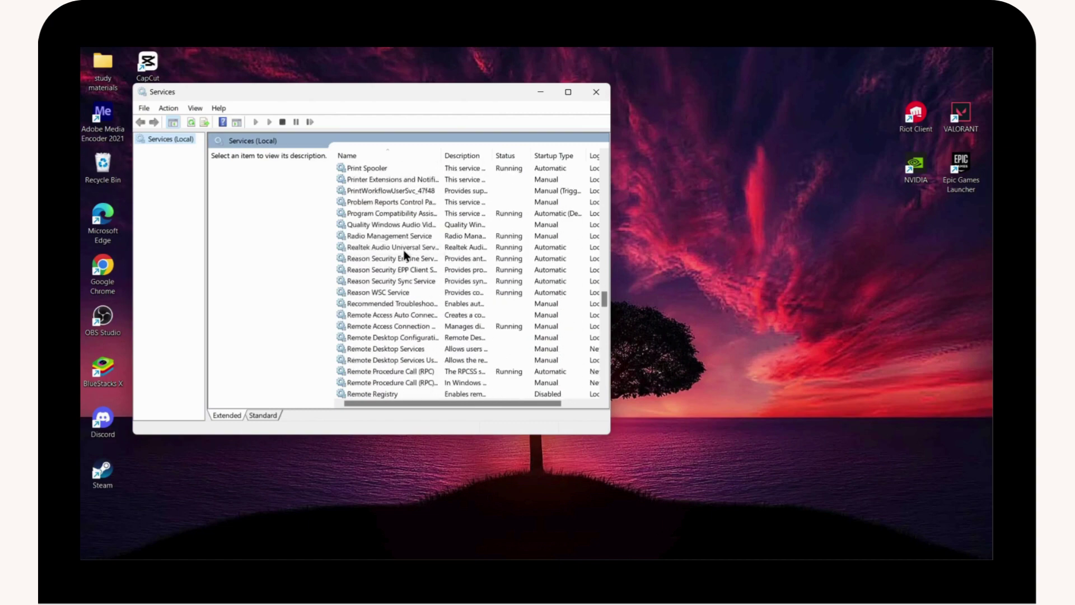
{"action": "scroll", "coordinate": [403, 250], "scroll_direction": "down", "scroll_amount": 20}
{"action": "right_click", "coordinate": [394, 337]}
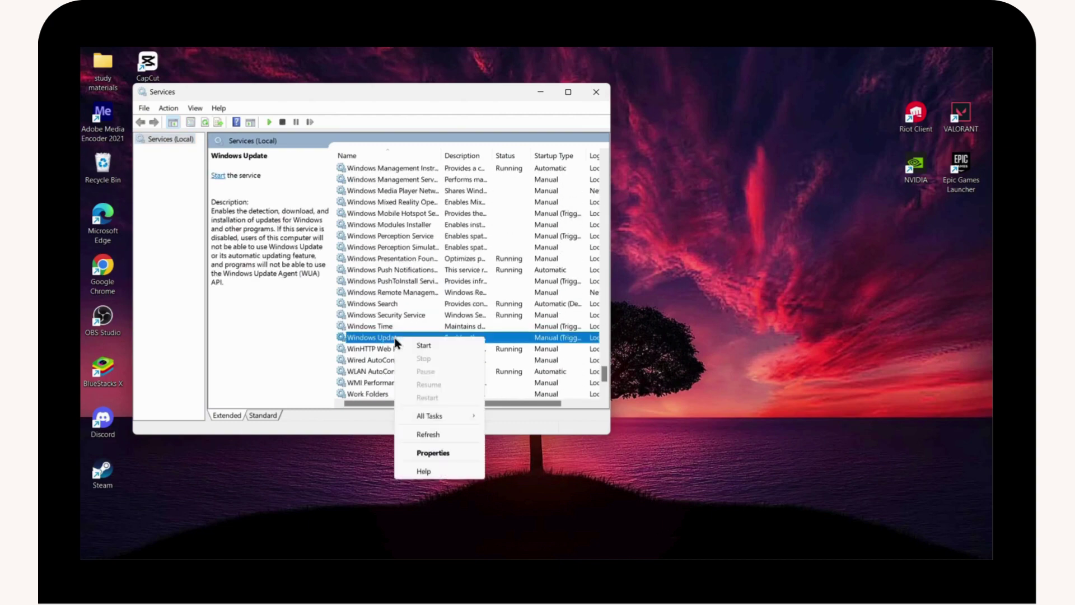
{"action": "left_click", "coordinate": [440, 453]}
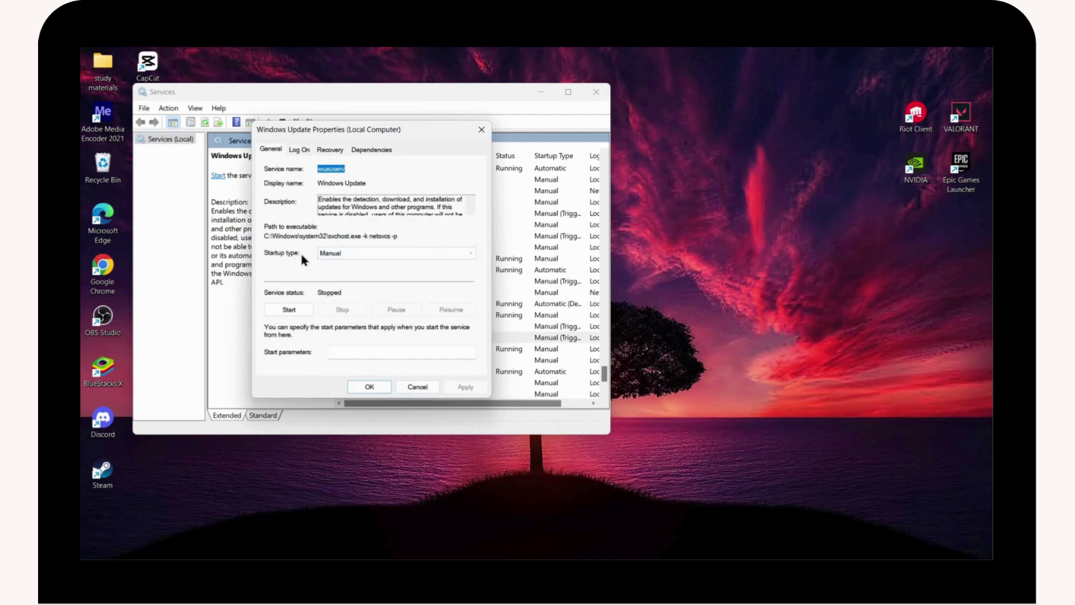
{"action": "left_click", "coordinate": [346, 253]}
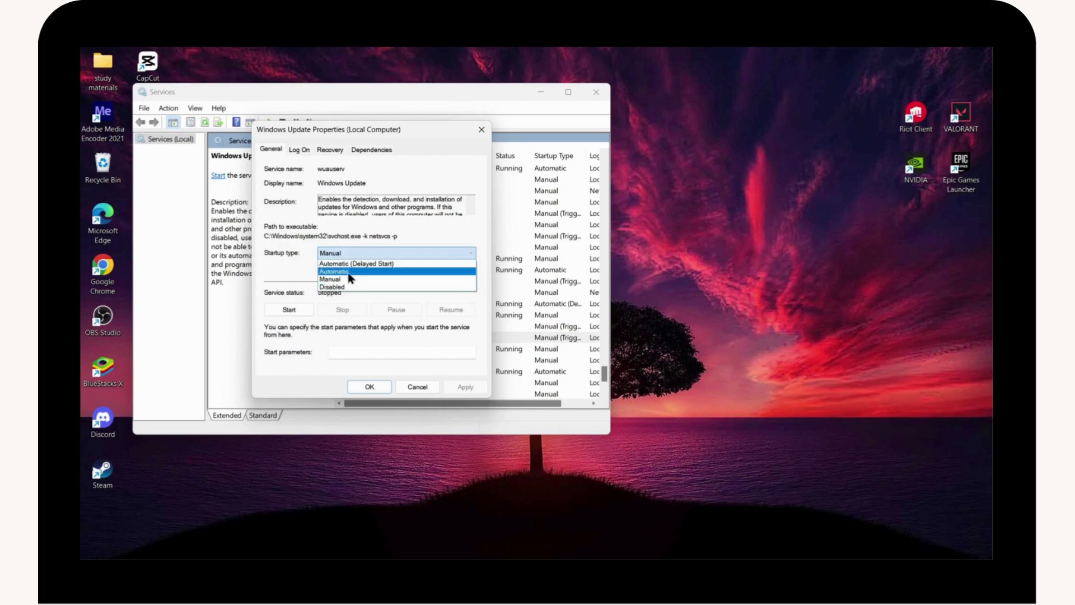
{"action": "left_click", "coordinate": [352, 272]}
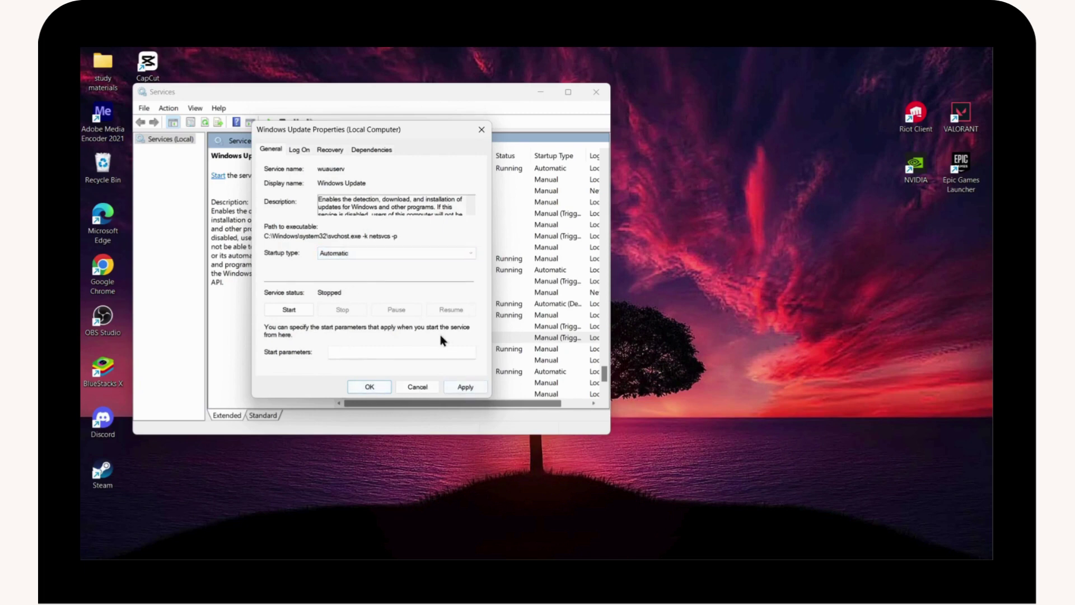
{"action": "left_click", "coordinate": [456, 388]}
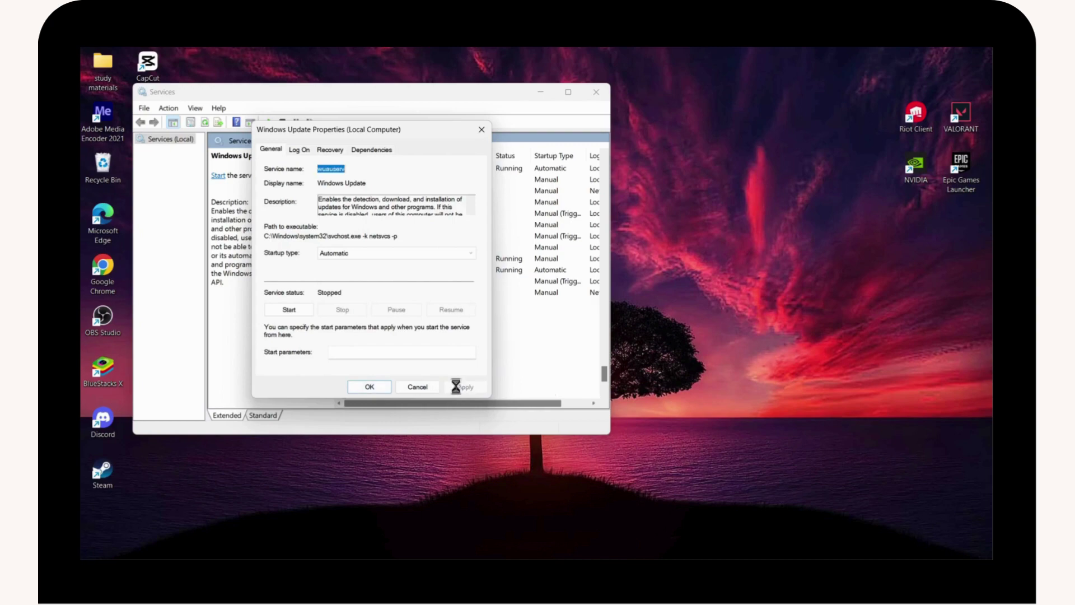
{"action": "left_click", "coordinate": [384, 386]}
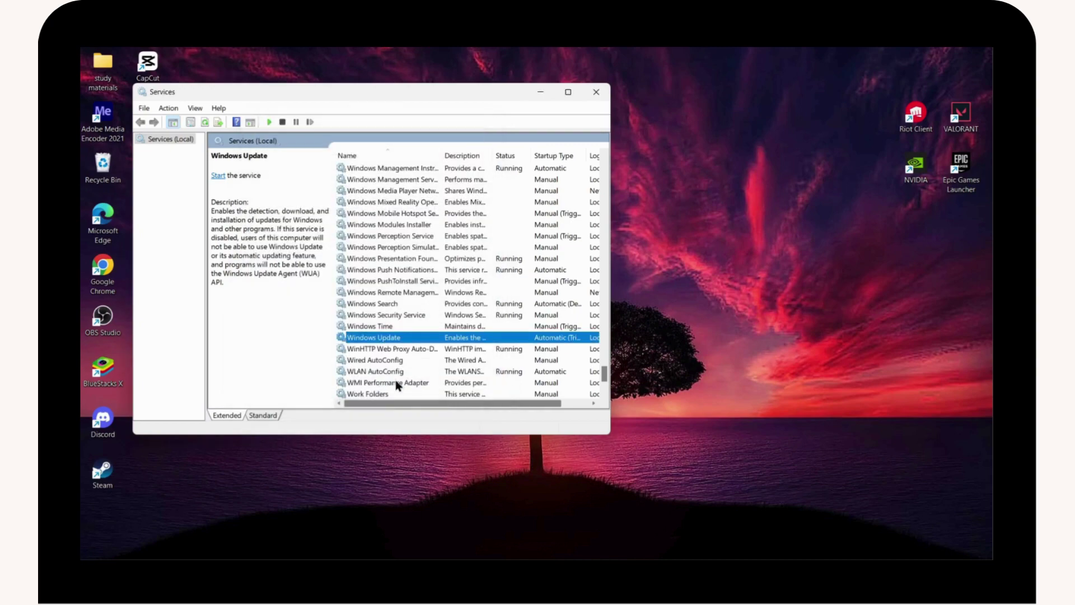
- Close Services and open Settings at the Privacy & security page
{"action": "left_click", "coordinate": [596, 92]}
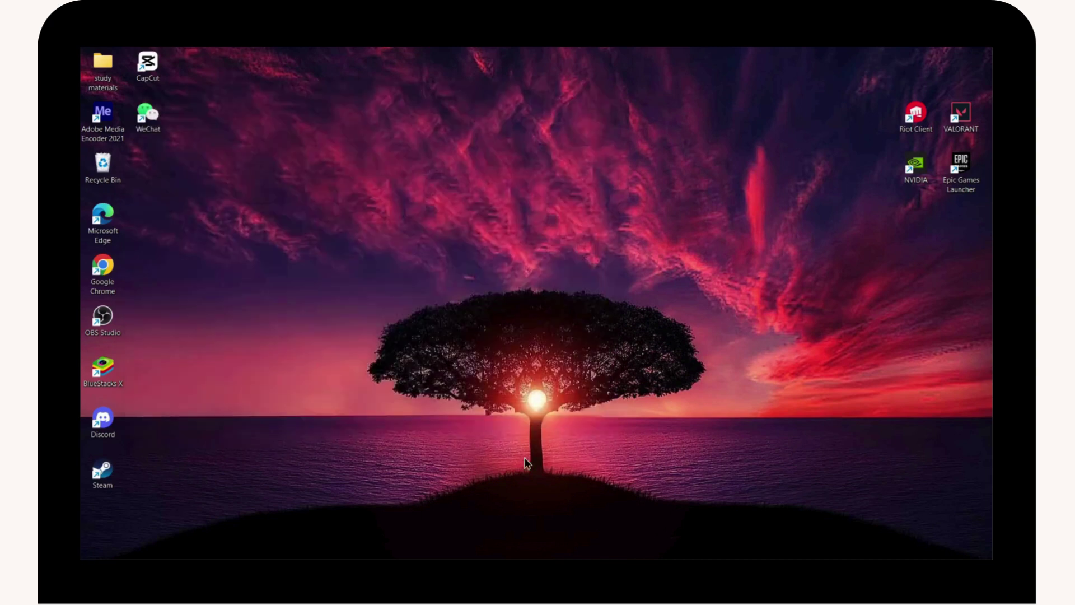
{"action": "left_click", "coordinate": [405, 546]}
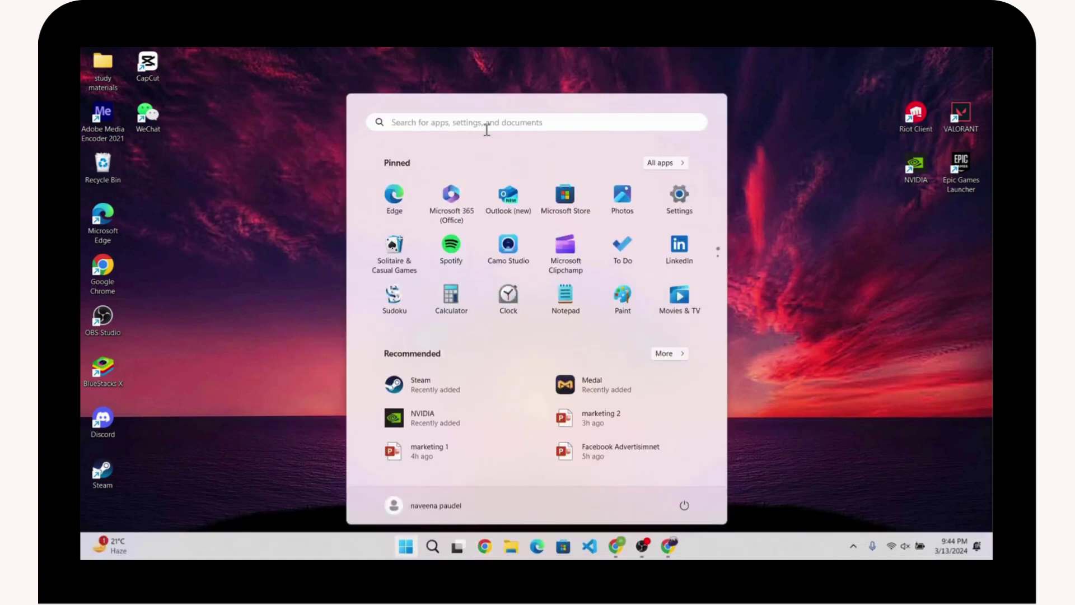
{"action": "type", "text": "s"}
{"action": "left_click", "coordinate": [378, 207]}
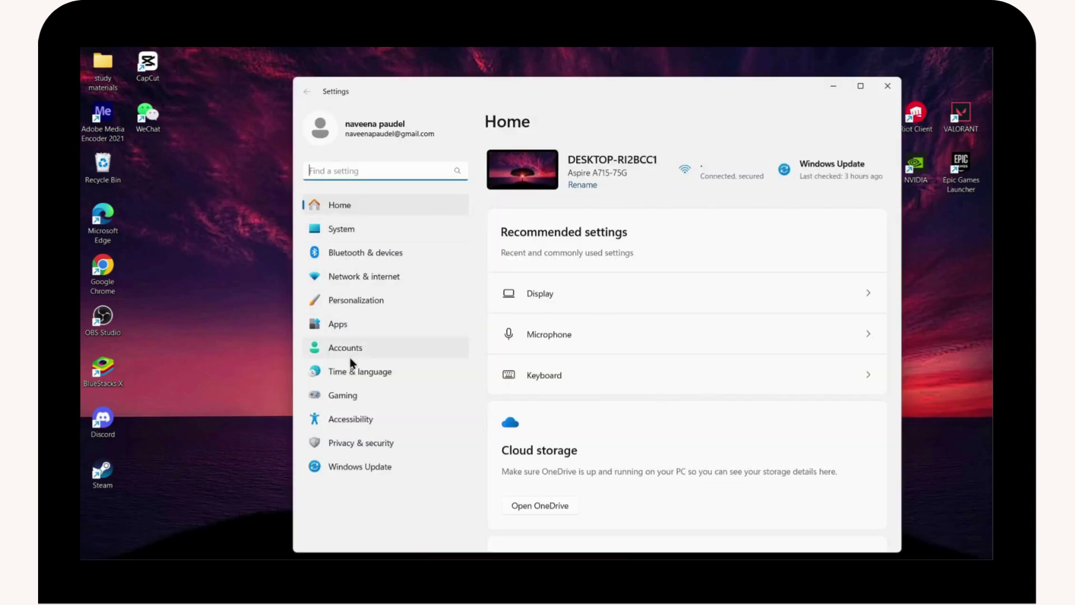
{"action": "left_click", "coordinate": [361, 446]}
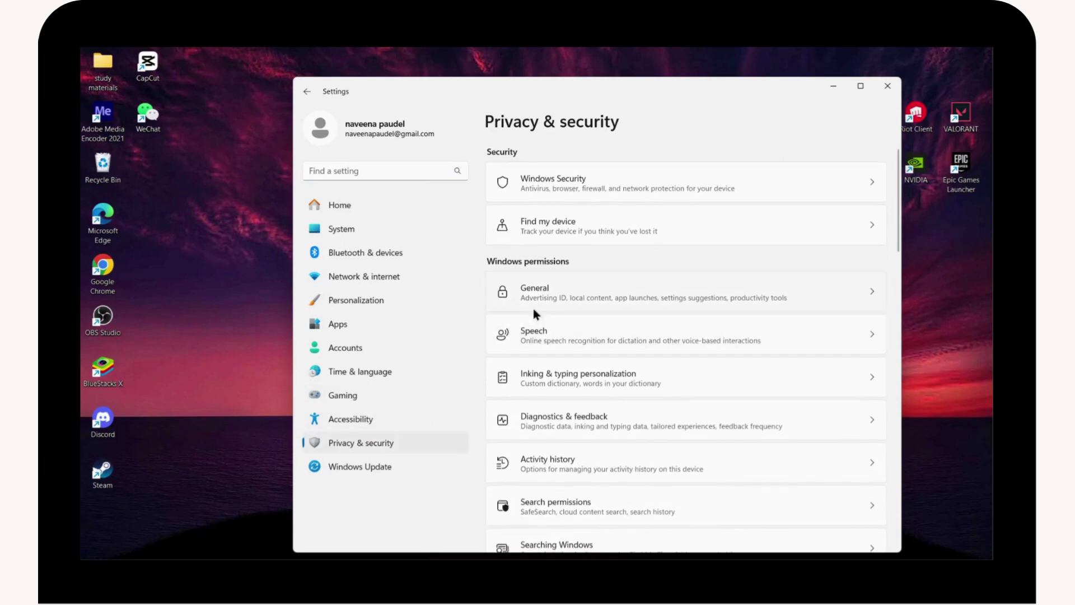
{"action": "scroll", "coordinate": [557, 291], "scroll_direction": "down", "scroll_amount": 5}
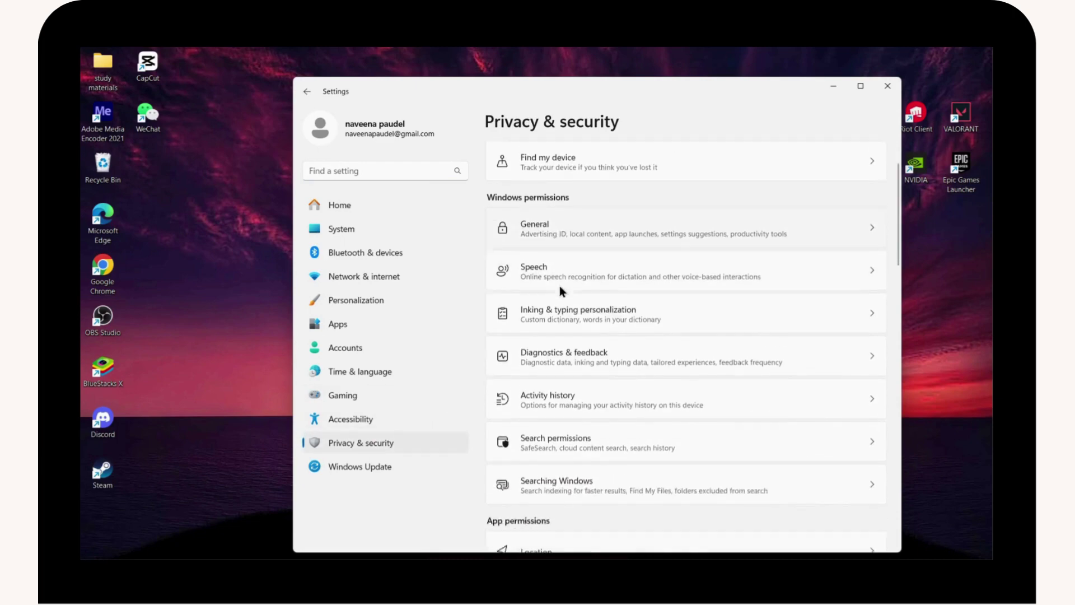
- On the Camera permissions page, turn Camera access off and back on
{"action": "left_click", "coordinate": [567, 358]}
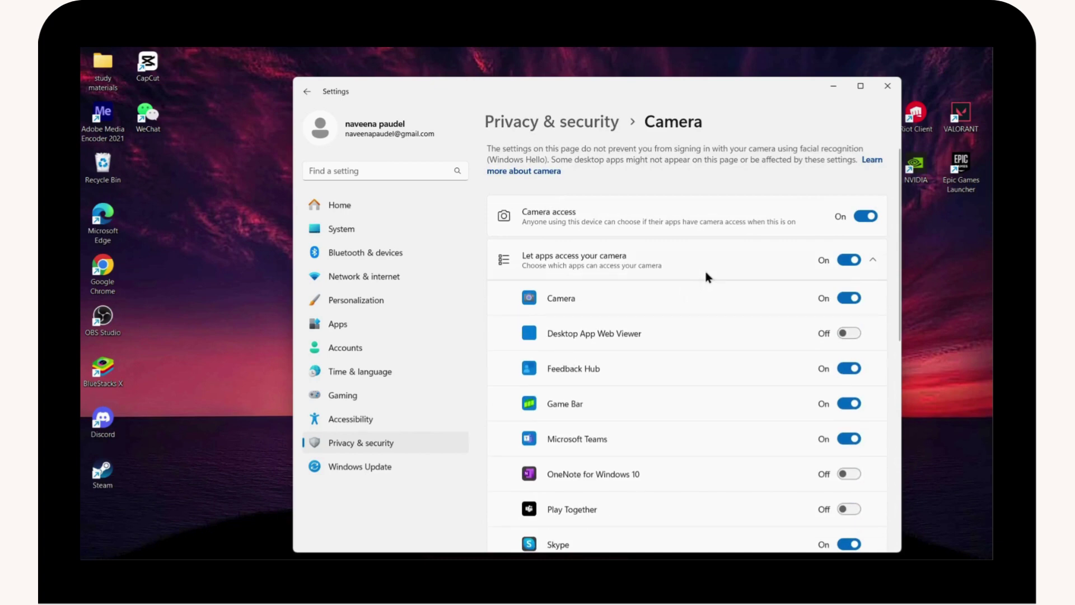
{"action": "left_click", "coordinate": [865, 216]}
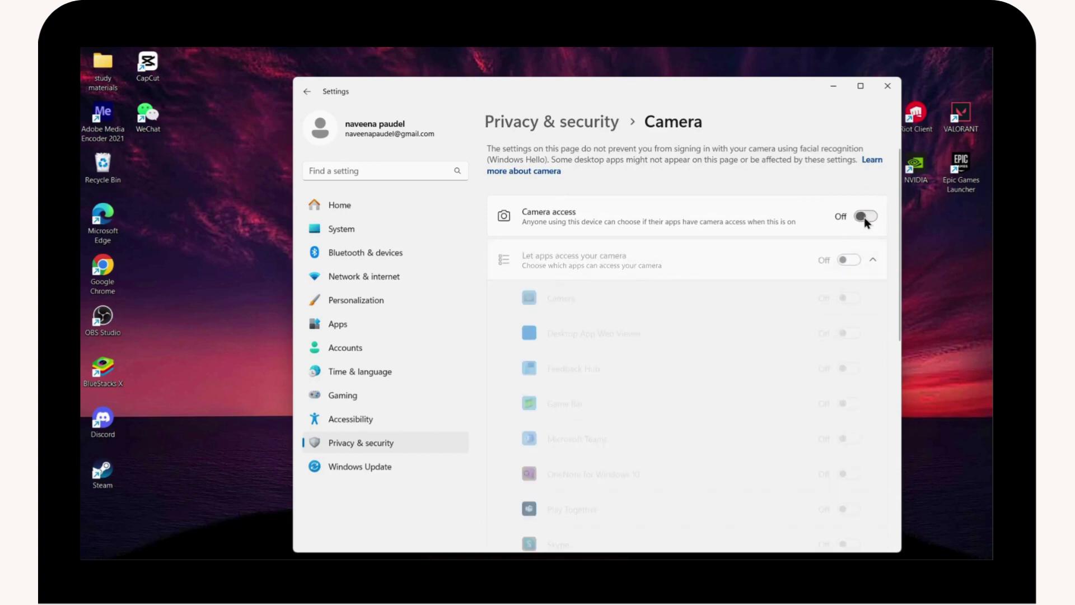
{"action": "left_click", "coordinate": [865, 218]}
{"action": "scroll", "coordinate": [735, 331], "scroll_direction": "down", "scroll_amount": 5}
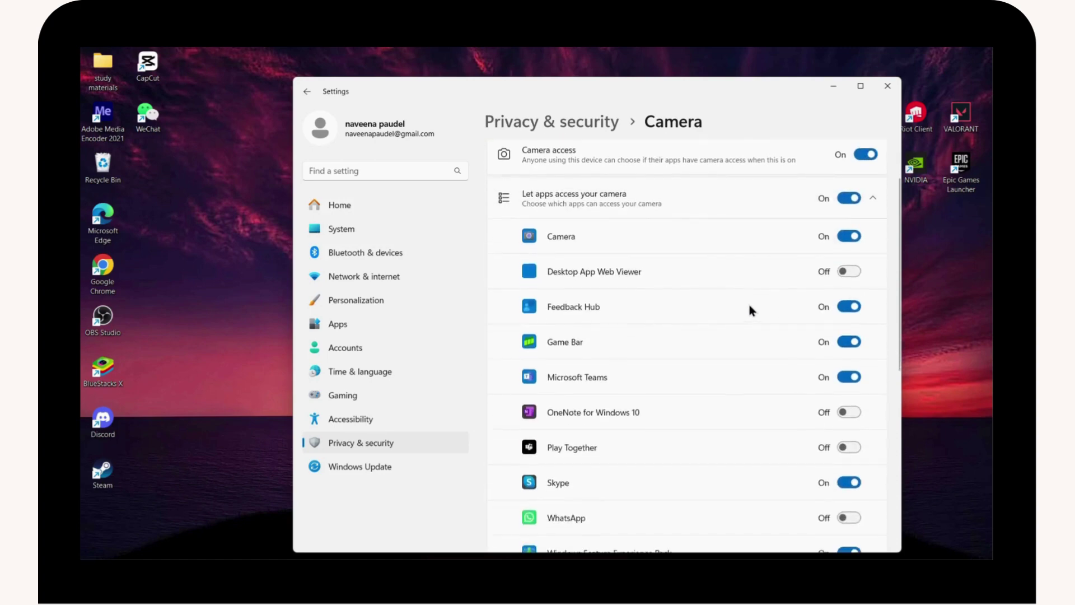
{"action": "scroll", "coordinate": [759, 332], "scroll_direction": "up", "scroll_amount": 3}
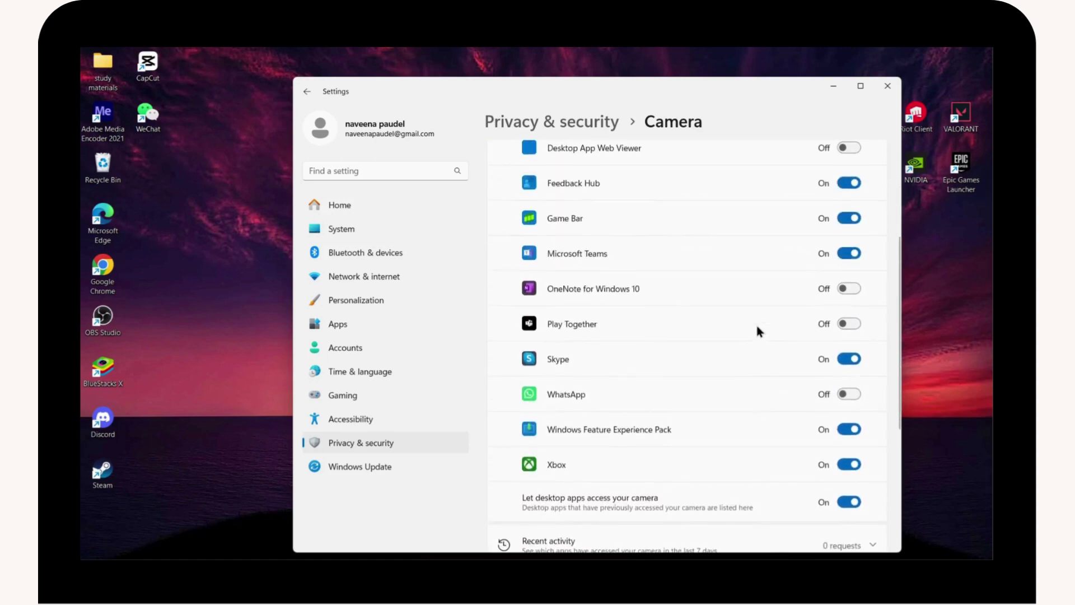
- Allow OneNote, Play Together, WhatsApp and Desktop App Web Viewer camera access, then close Settings
{"action": "left_click", "coordinate": [849, 289]}
{"action": "left_click", "coordinate": [849, 324]}
{"action": "left_click", "coordinate": [848, 393]}
{"action": "scroll", "coordinate": [849, 395], "scroll_direction": "up", "scroll_amount": 3}
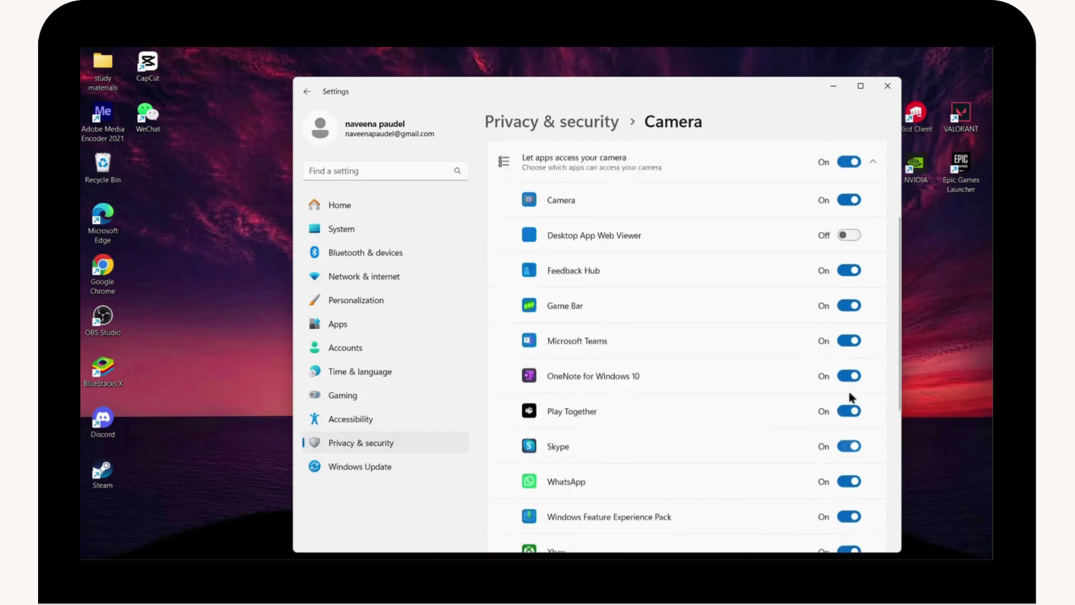
{"action": "left_click", "coordinate": [849, 333]}
{"action": "scroll", "coordinate": [816, 365], "scroll_direction": "down", "scroll_amount": 10}
{"action": "left_click", "coordinate": [889, 88]}
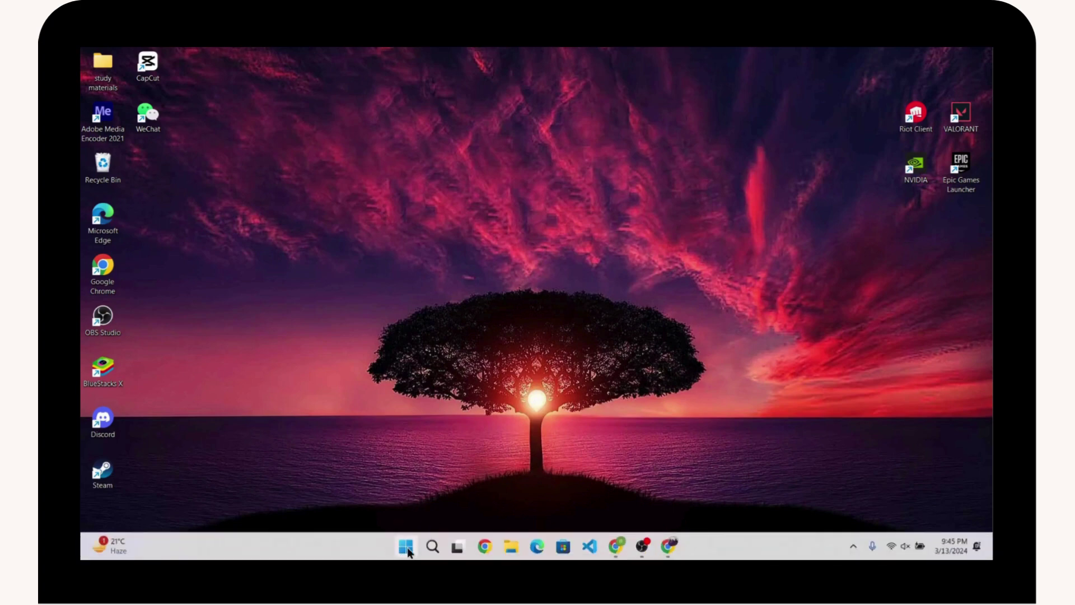
- Run services.msc from the Run box, replacing the prefilled regedit command
{"action": "right_click", "coordinate": [405, 547]}
{"action": "left_click", "coordinate": [403, 472]}
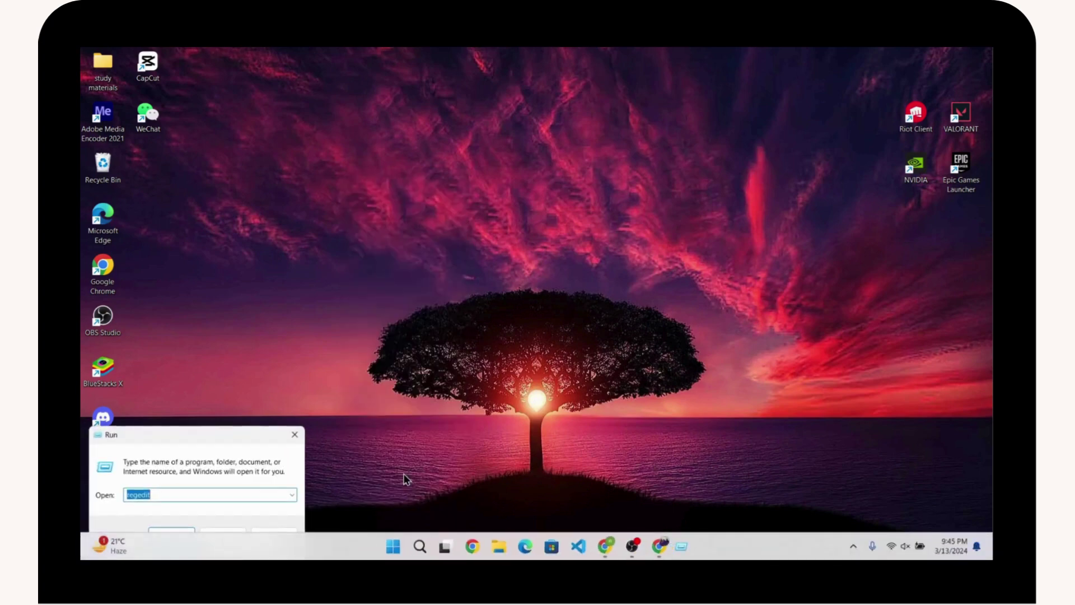
{"action": "key", "text": "BackSpace"}
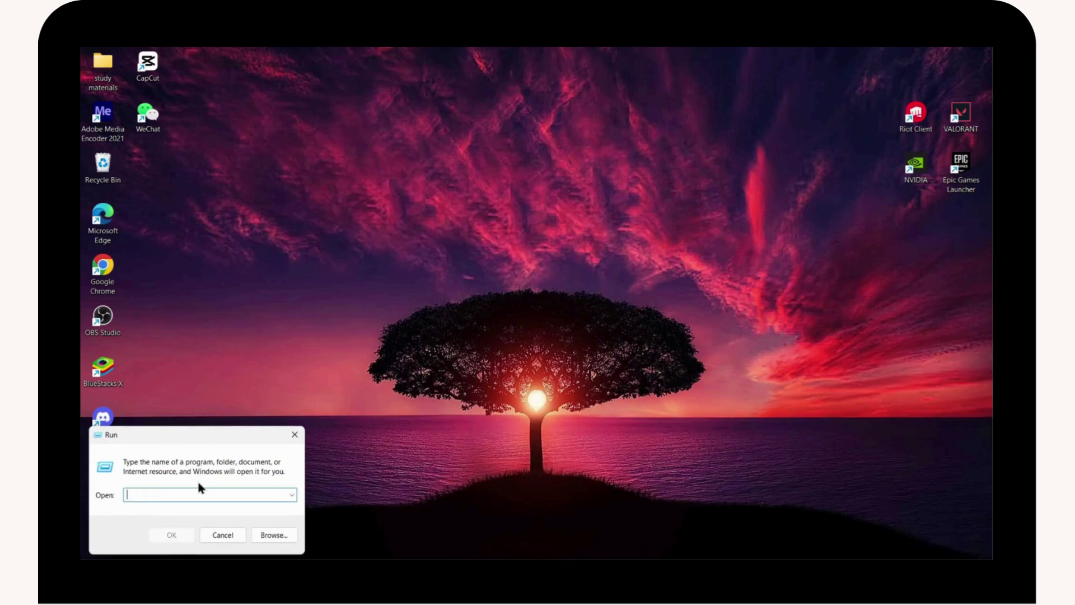
{"action": "type", "text": "se"}
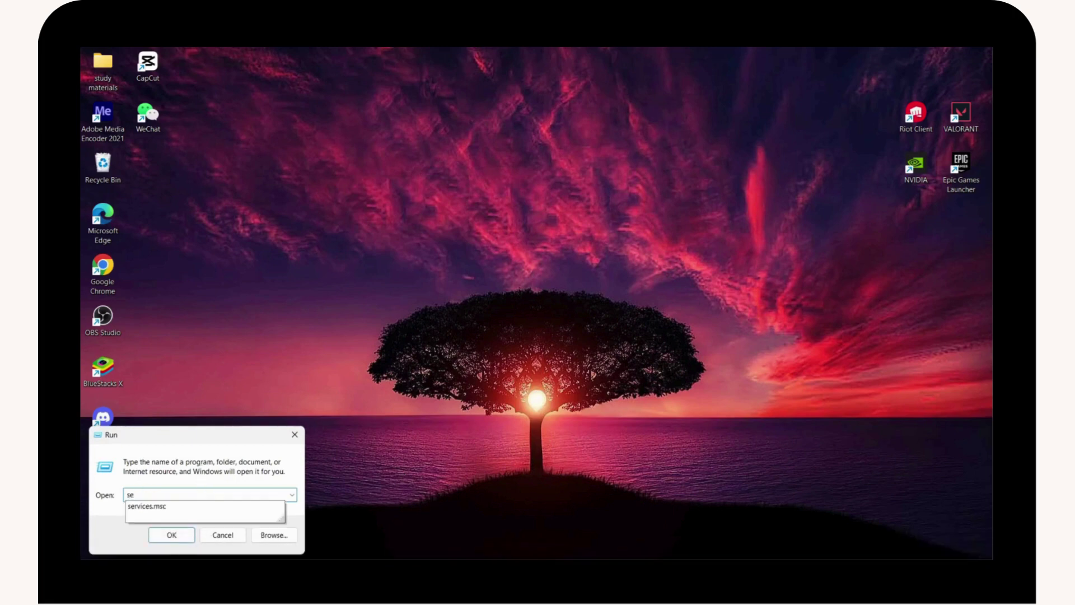
{"action": "type", "text": "rvices.msc"}
{"action": "left_click", "coordinate": [179, 539]}
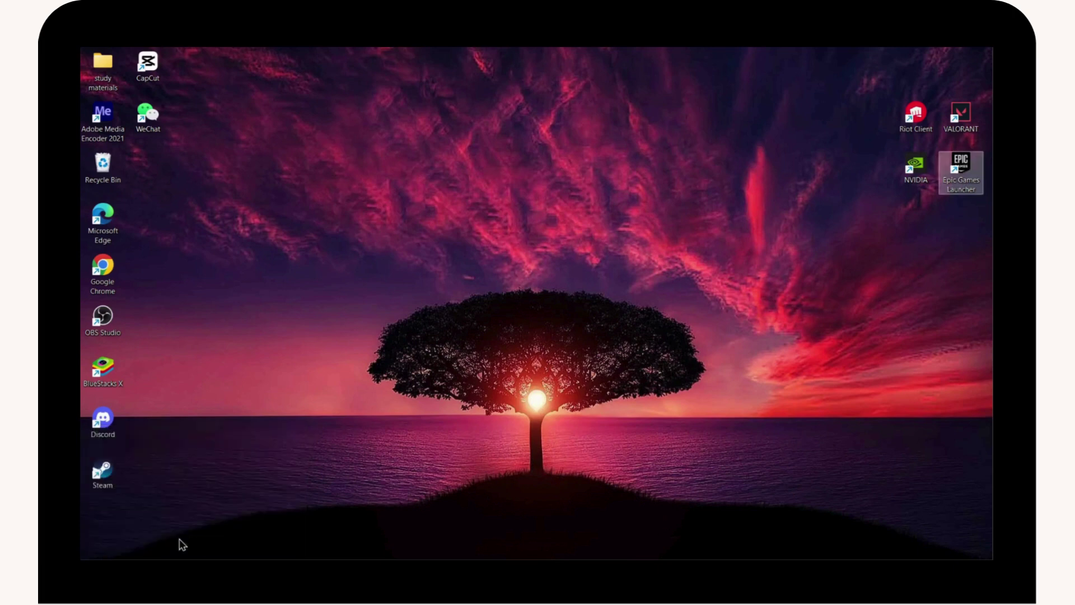
- View Windows Biometric Service properties without changes, then minimize Services
{"action": "scroll", "coordinate": [436, 300], "scroll_direction": "down", "scroll_amount": 15}
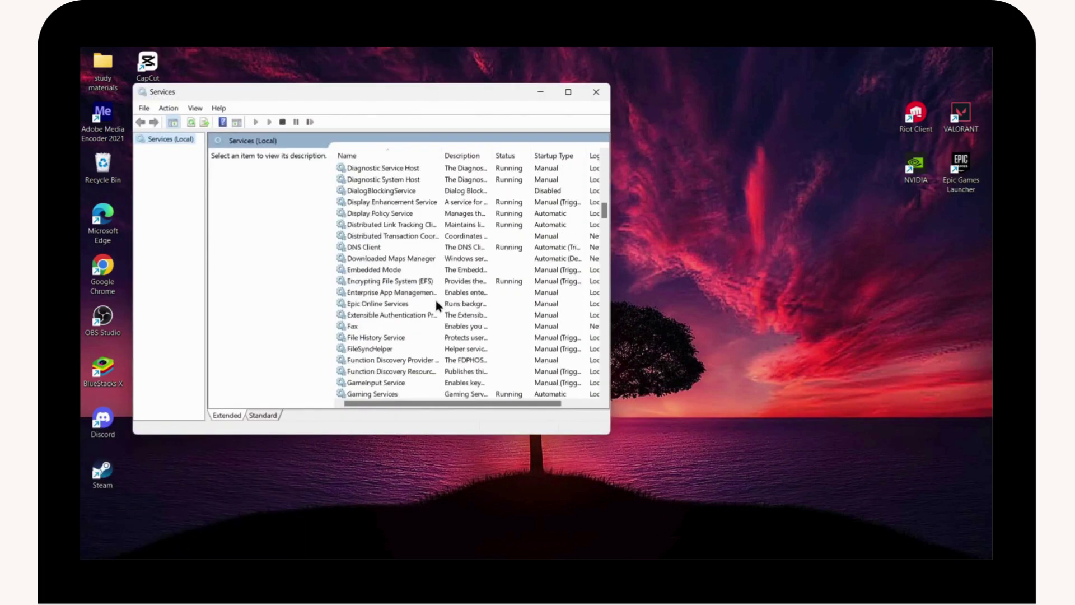
{"action": "scroll", "coordinate": [436, 300], "scroll_direction": "down", "scroll_amount": 7}
{"action": "left_click_drag", "start_coordinate": [605, 225], "coordinate": [593, 319]}
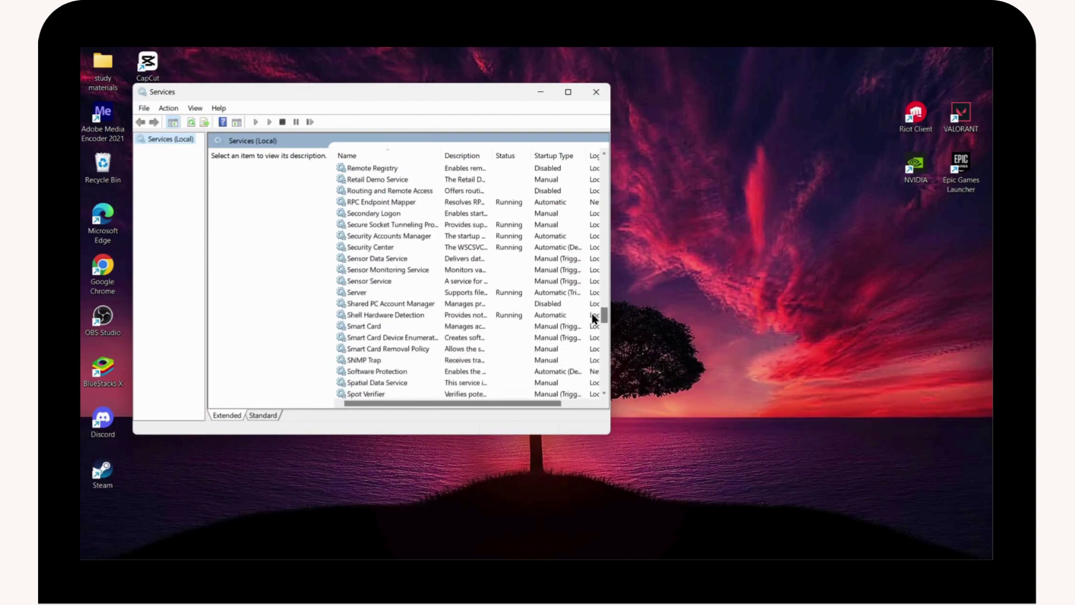
{"action": "scroll", "coordinate": [592, 317], "scroll_direction": "down", "scroll_amount": 14}
{"action": "left_click", "coordinate": [415, 349]}
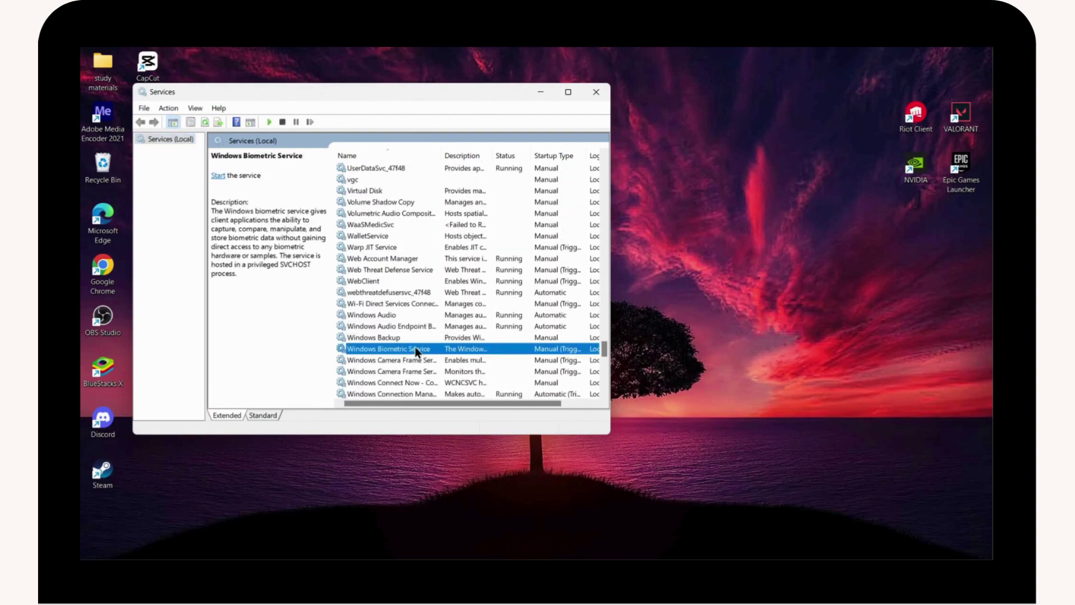
{"action": "right_click", "coordinate": [415, 347]}
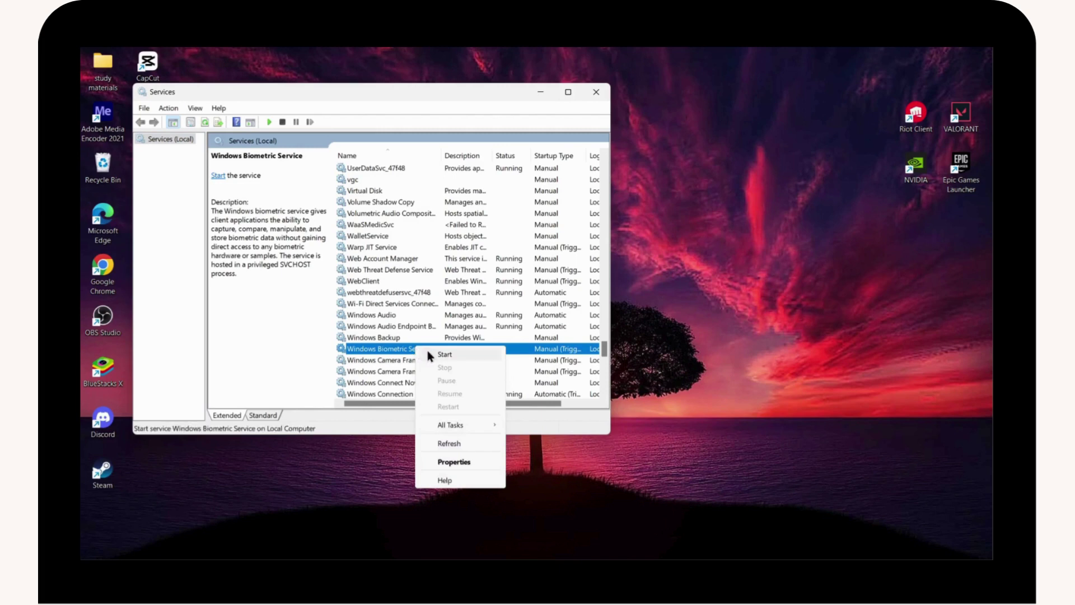
{"action": "left_click", "coordinate": [462, 462]}
{"action": "left_click", "coordinate": [415, 384]}
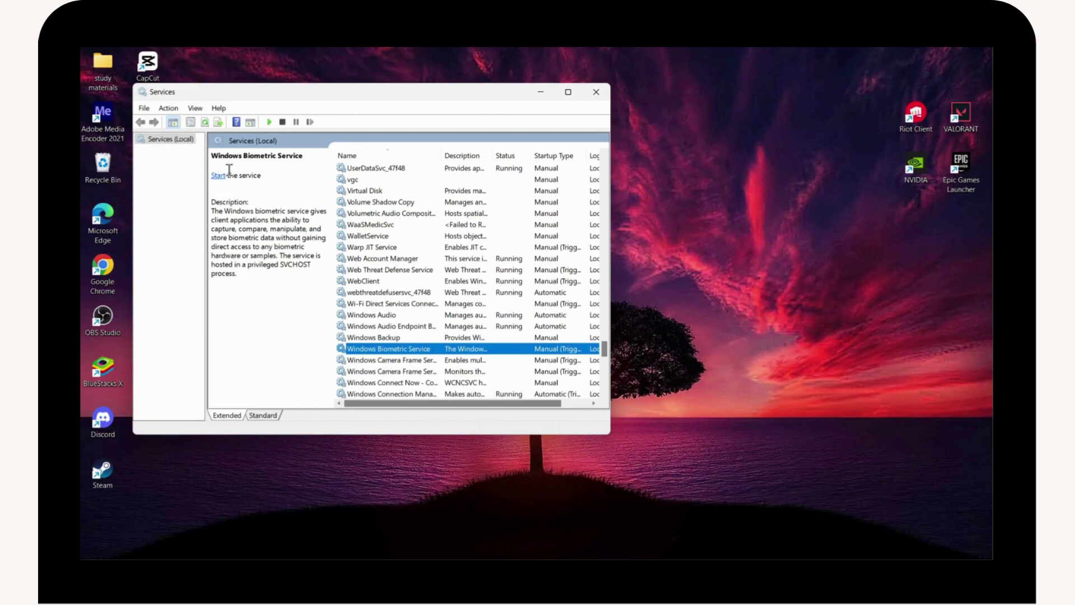
{"action": "left_click", "coordinate": [541, 92]}
- Search 'fil' from Start and launch File Explorer
{"action": "left_click", "coordinate": [402, 553]}
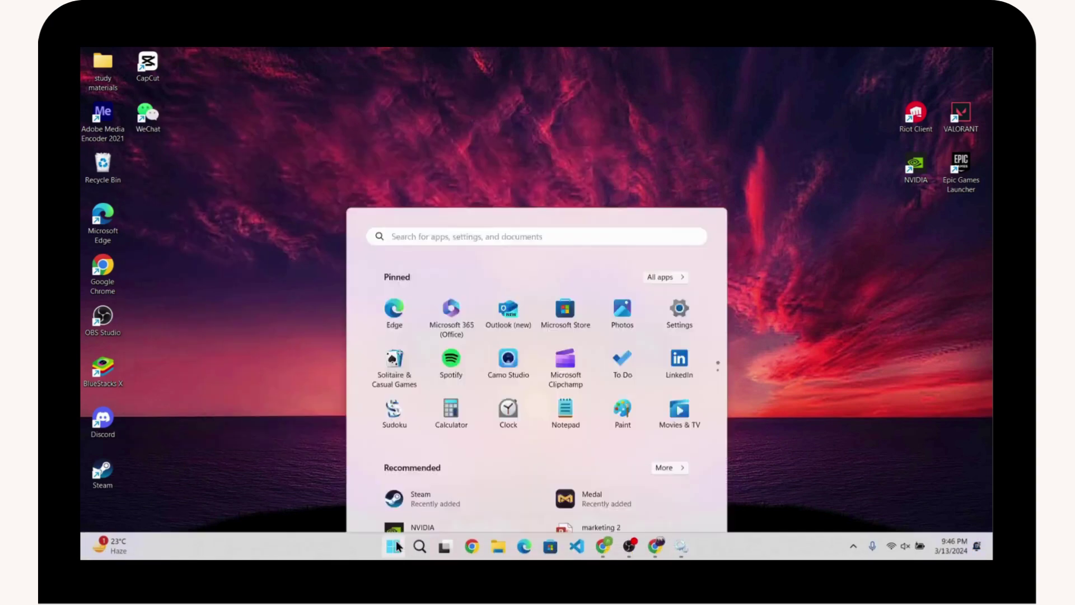
{"action": "left_click", "coordinate": [525, 122]}
{"action": "type", "text": "fil"}
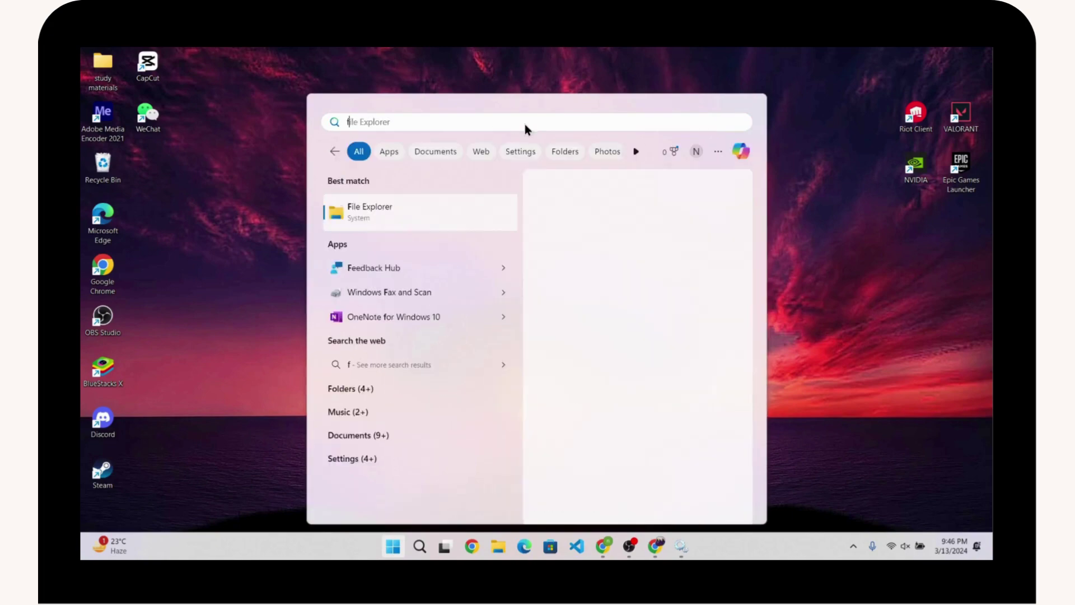
{"action": "left_click", "coordinate": [393, 213]}
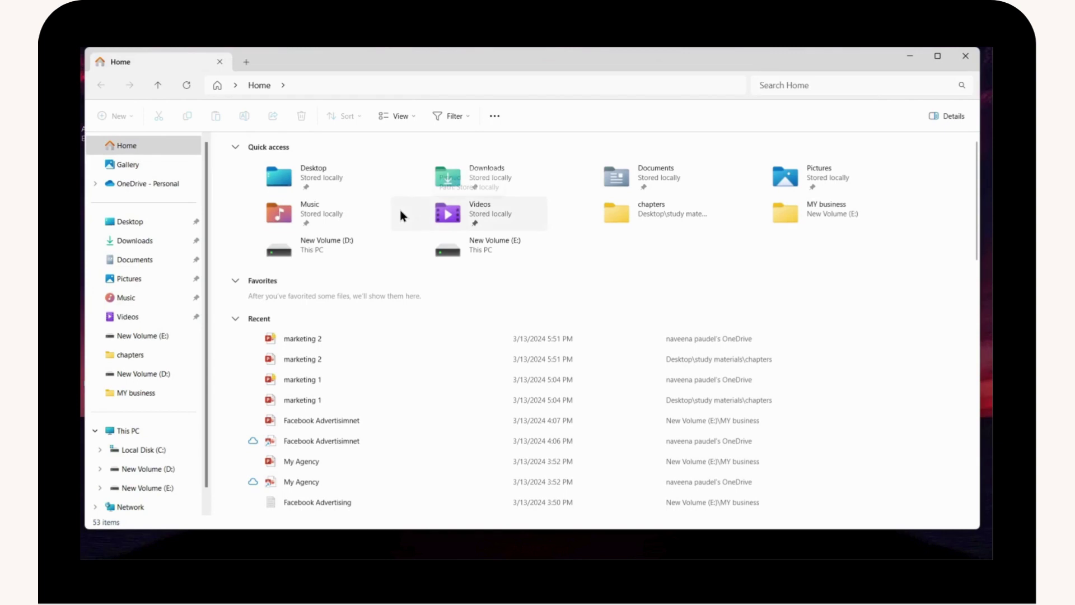
- Browse This PC to Local Disk (C:) and open the Windows folder
{"action": "left_click", "coordinate": [132, 433]}
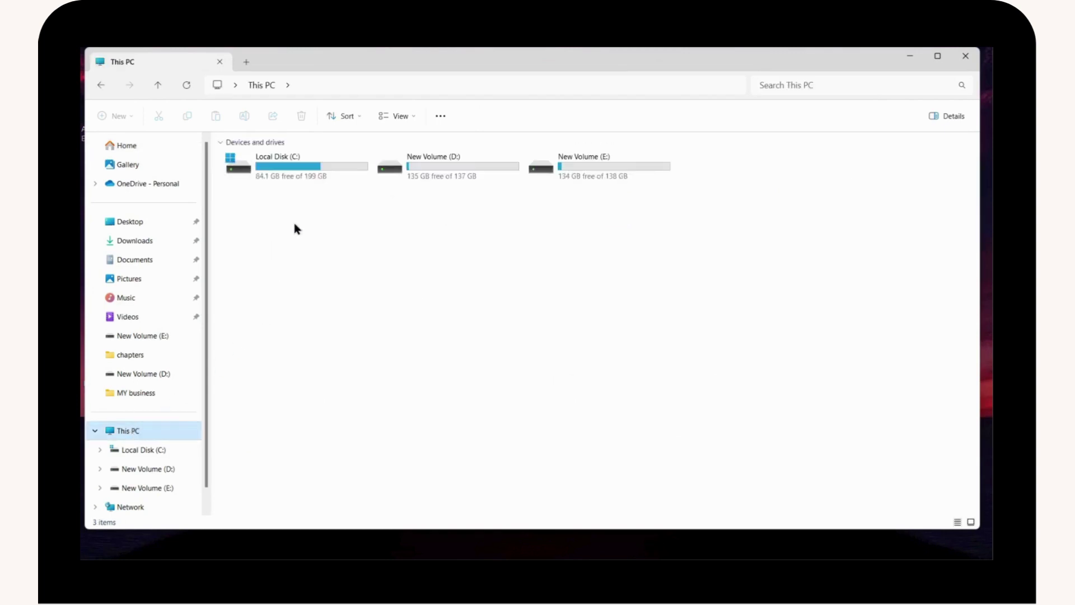
{"action": "left_click", "coordinate": [304, 169]}
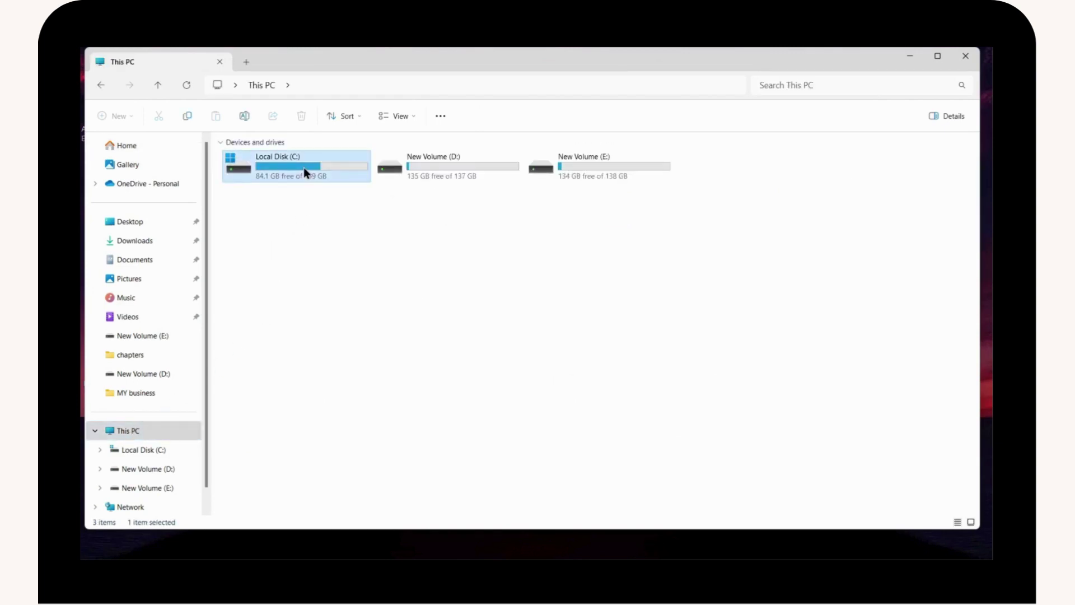
{"action": "double_click", "coordinate": [303, 167]}
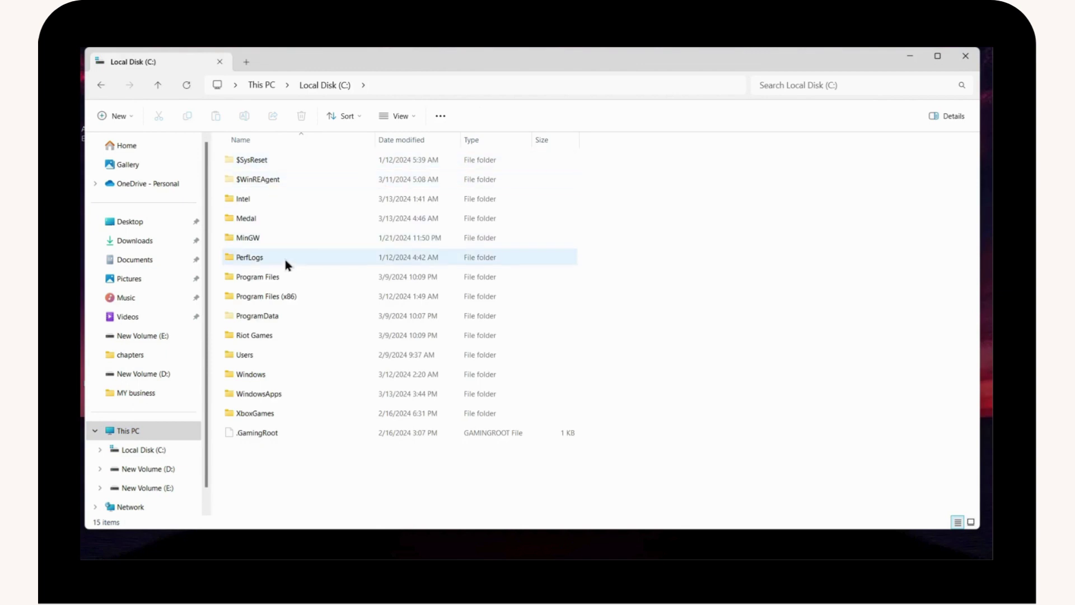
{"action": "double_click", "coordinate": [267, 374]}
- Open System32 and scroll down to the WinBioDatabase folder
{"action": "scroll", "coordinate": [344, 273], "scroll_direction": "down", "scroll_amount": 5}
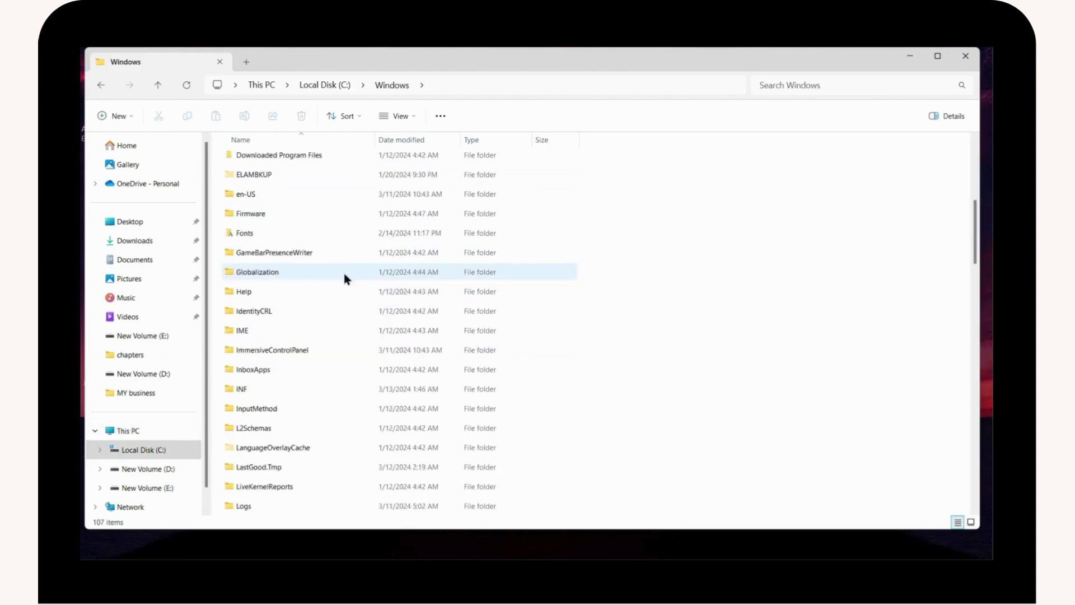
{"action": "scroll", "coordinate": [344, 273], "scroll_direction": "down", "scroll_amount": 16}
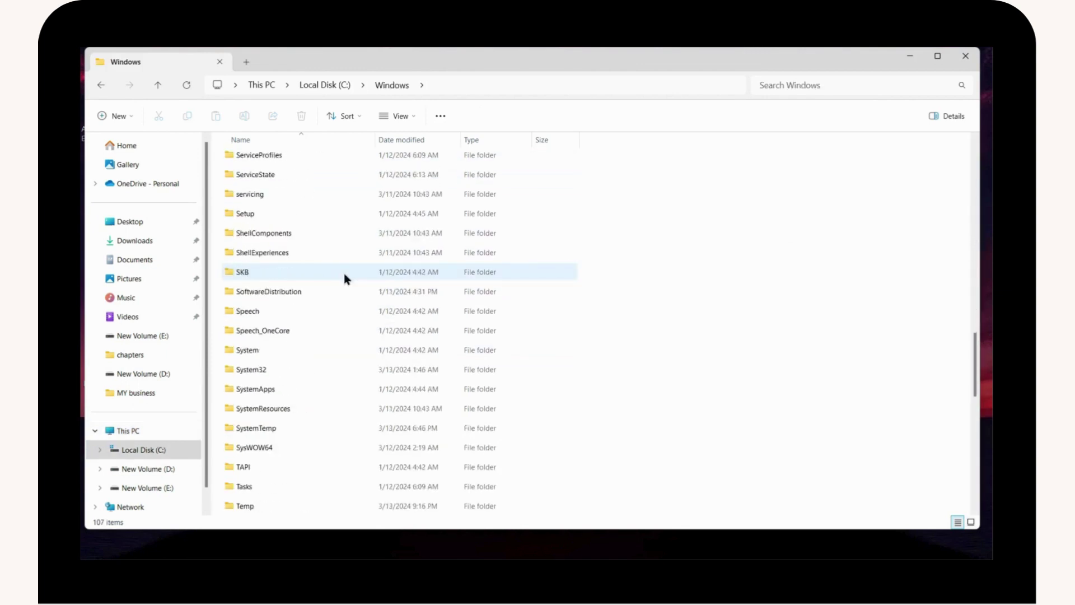
{"action": "scroll", "coordinate": [343, 273], "scroll_direction": "up", "scroll_amount": 1}
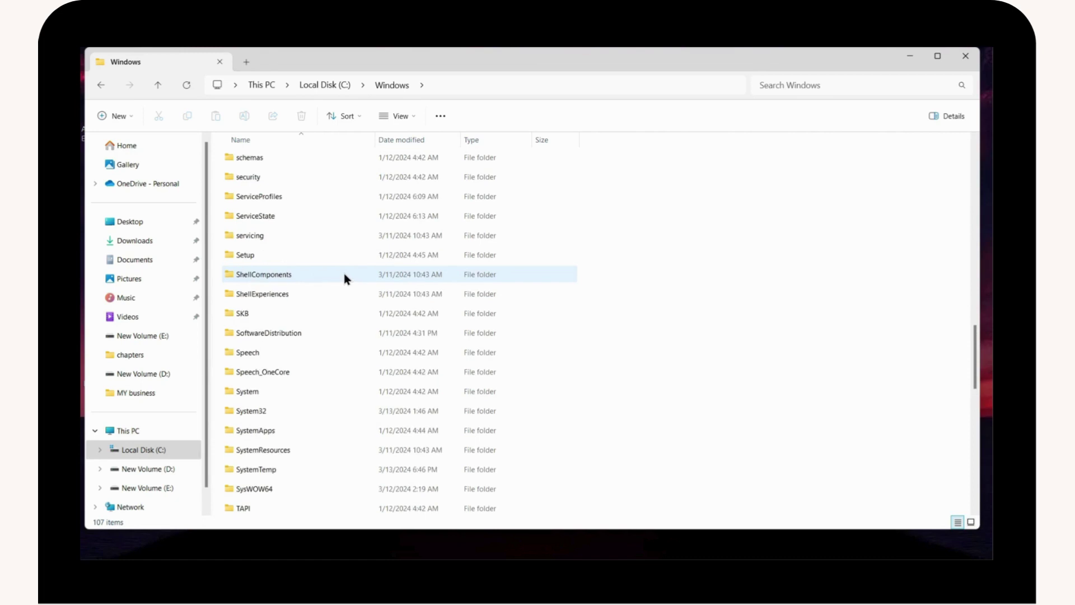
{"action": "left_click", "coordinate": [284, 408]}
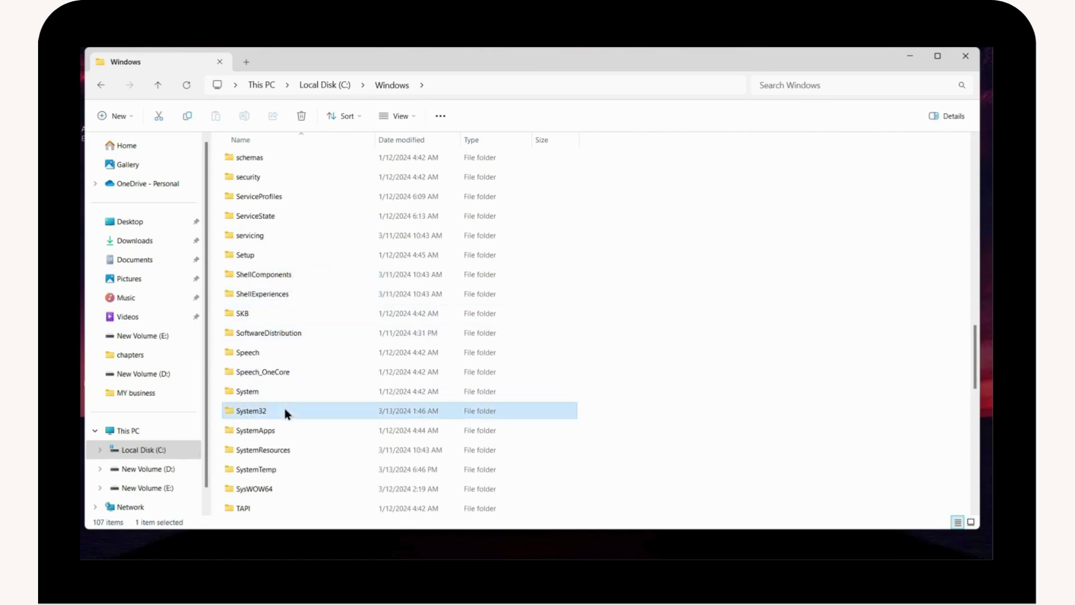
{"action": "double_click", "coordinate": [284, 413]}
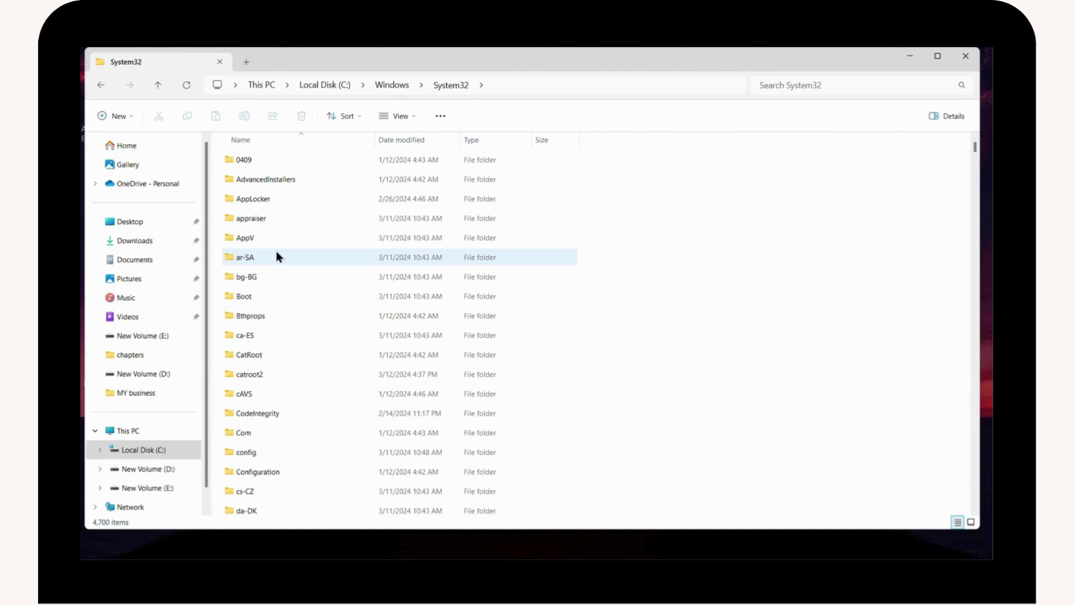
{"action": "scroll", "coordinate": [293, 343], "scroll_direction": "down", "scroll_amount": 3}
{"action": "scroll", "coordinate": [293, 350], "scroll_direction": "down", "scroll_amount": 10}
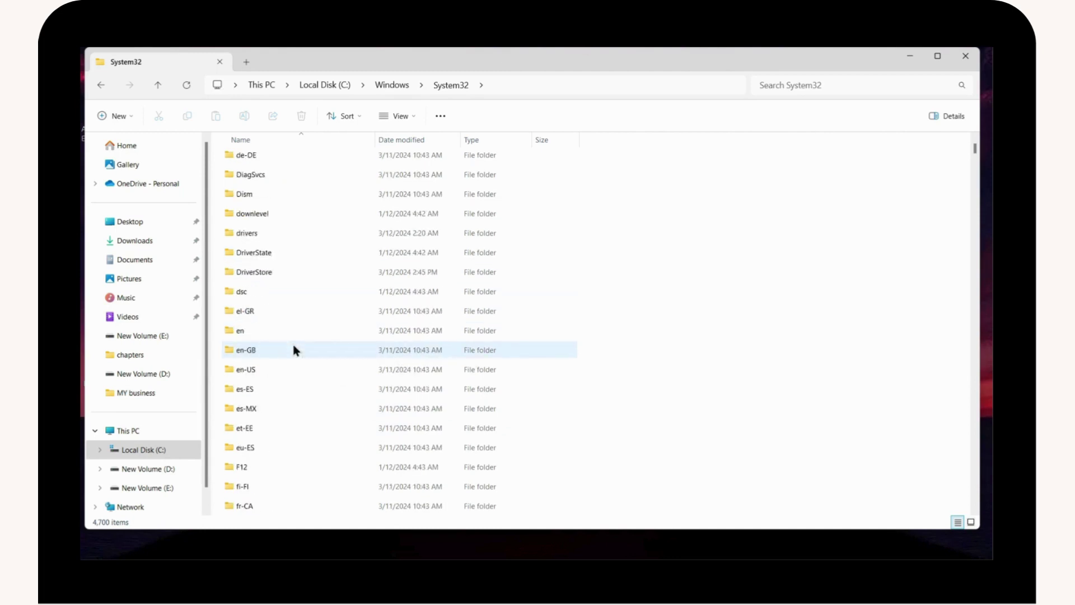
{"action": "scroll", "coordinate": [293, 342], "scroll_direction": "down", "scroll_amount": 10}
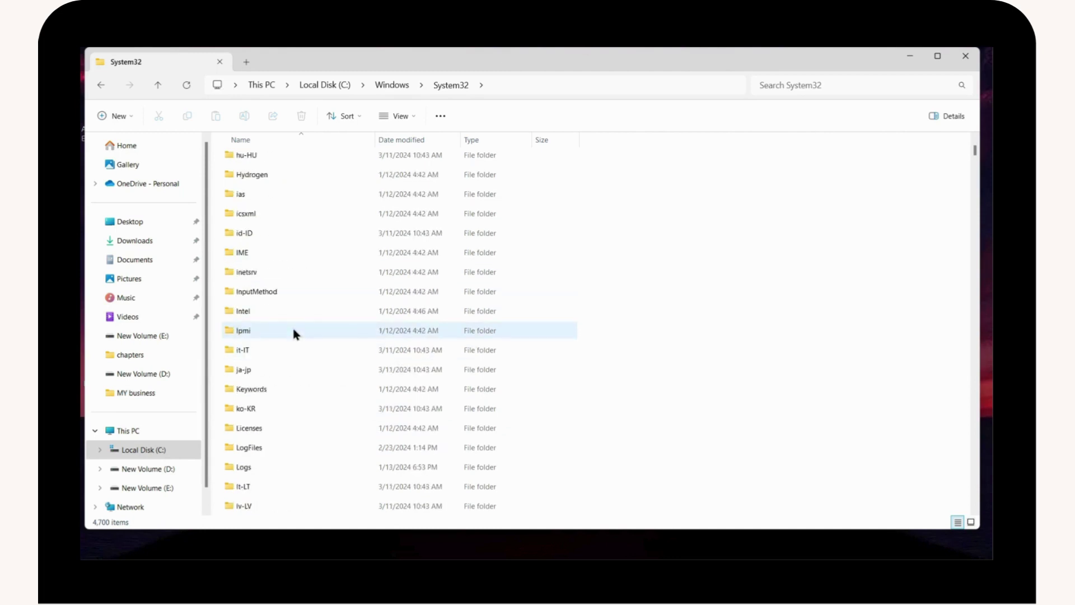
{"action": "scroll", "coordinate": [293, 328], "scroll_direction": "down", "scroll_amount": 20}
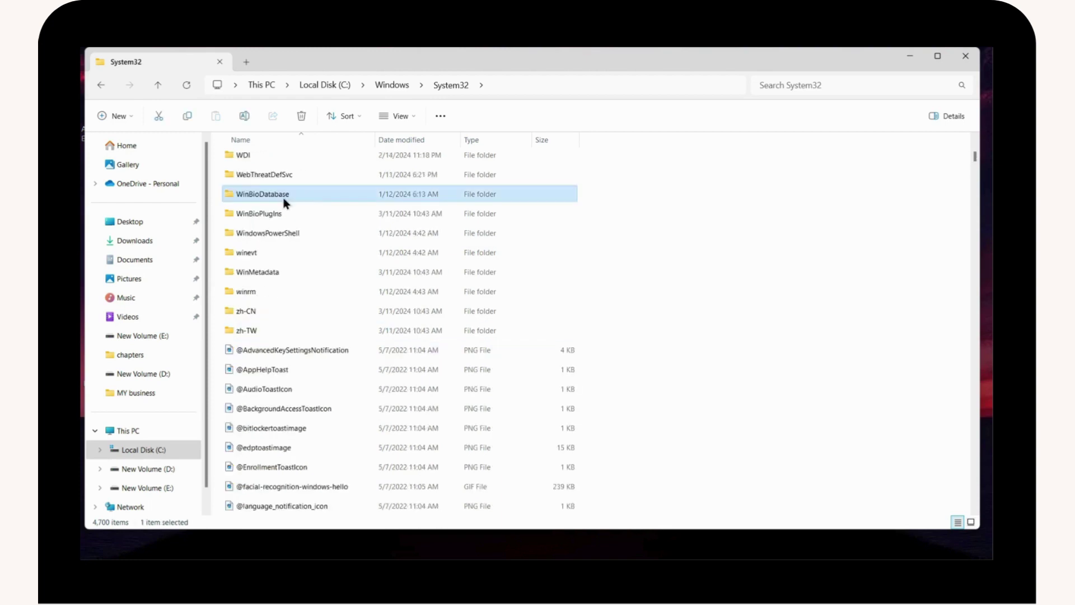
- Delete the DAT file inside WinBioDatabase and close File Explorer
{"action": "double_click", "coordinate": [285, 197]}
{"action": "left_click", "coordinate": [289, 159]}
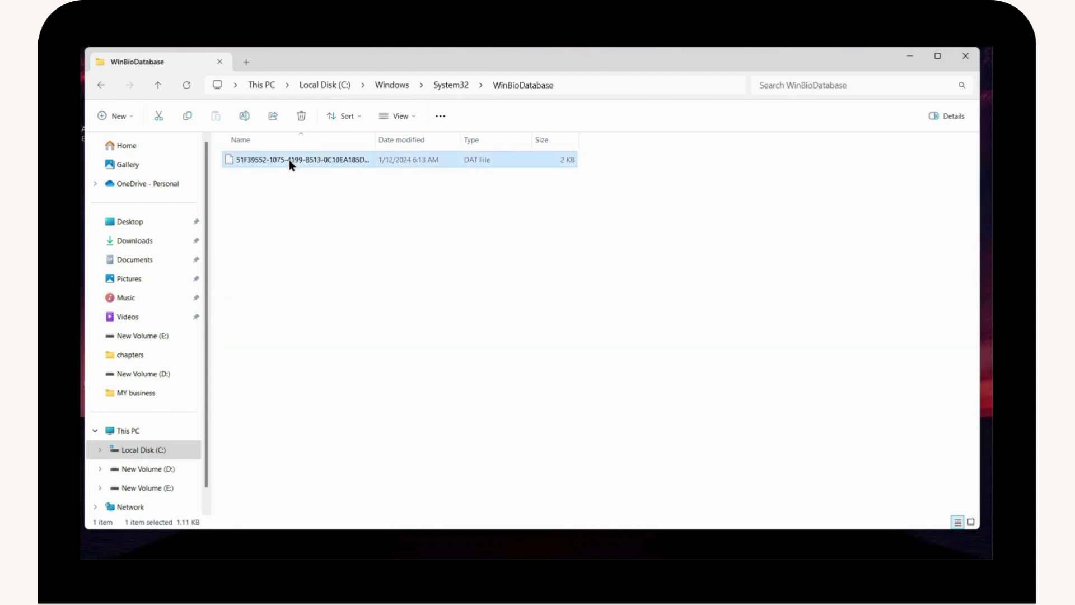
{"action": "right_click", "coordinate": [289, 160]}
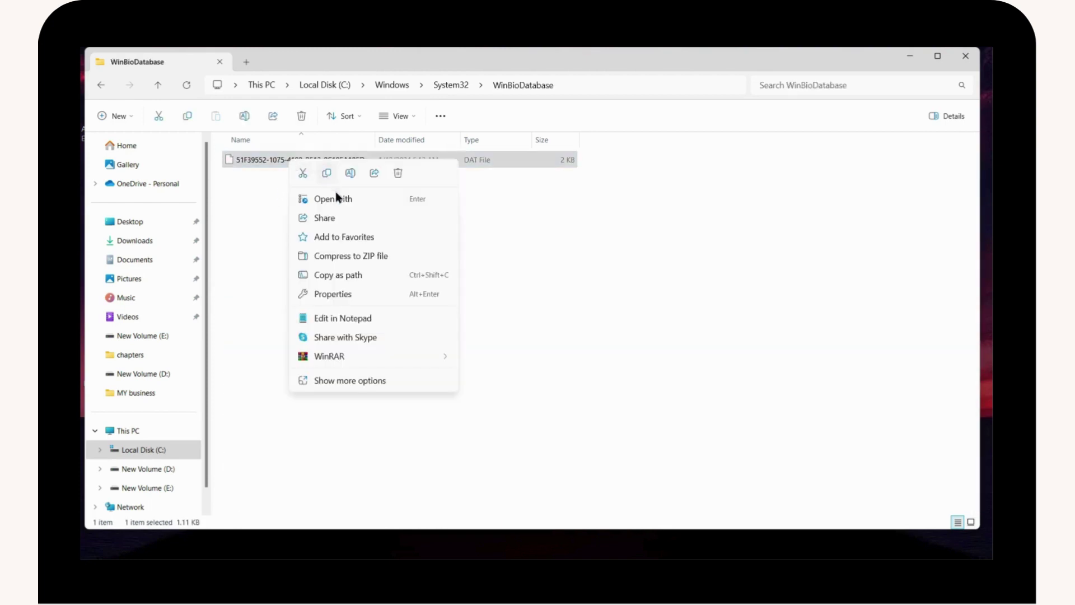
{"action": "left_click", "coordinate": [395, 174]}
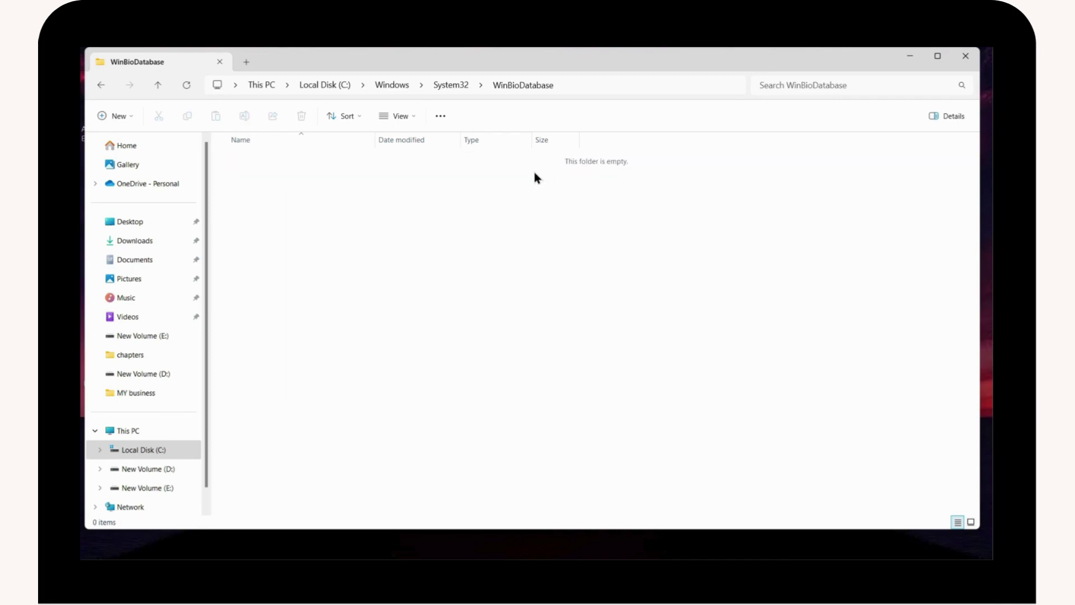
{"action": "left_click", "coordinate": [966, 57]}
- Start the Windows Biometric Service from the Services window so it shows Running
{"action": "mouse_move", "coordinate": [632, 557]}
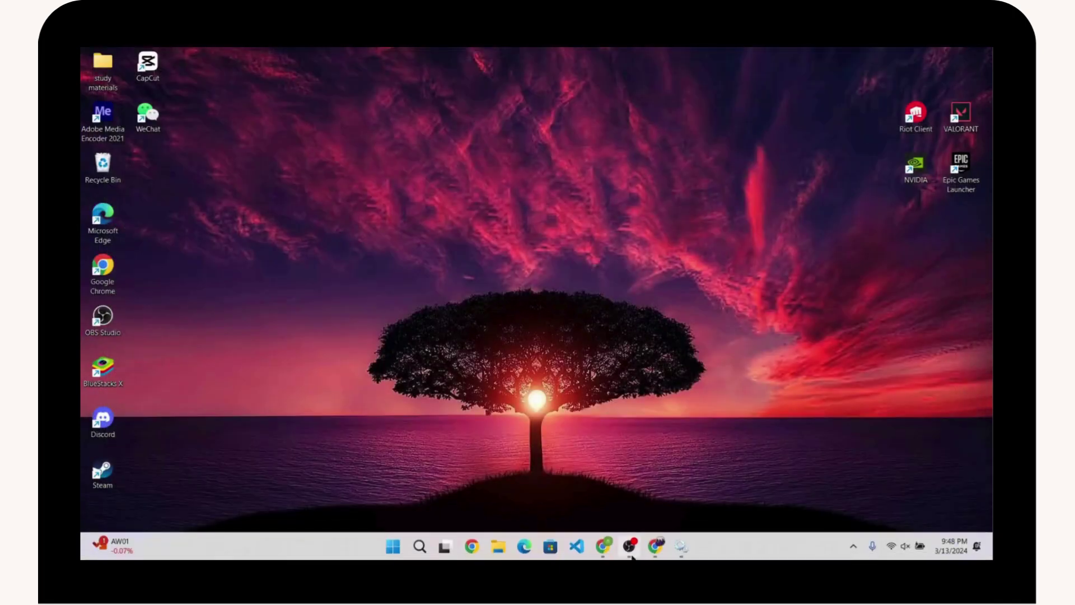
{"action": "left_click", "coordinate": [684, 546]}
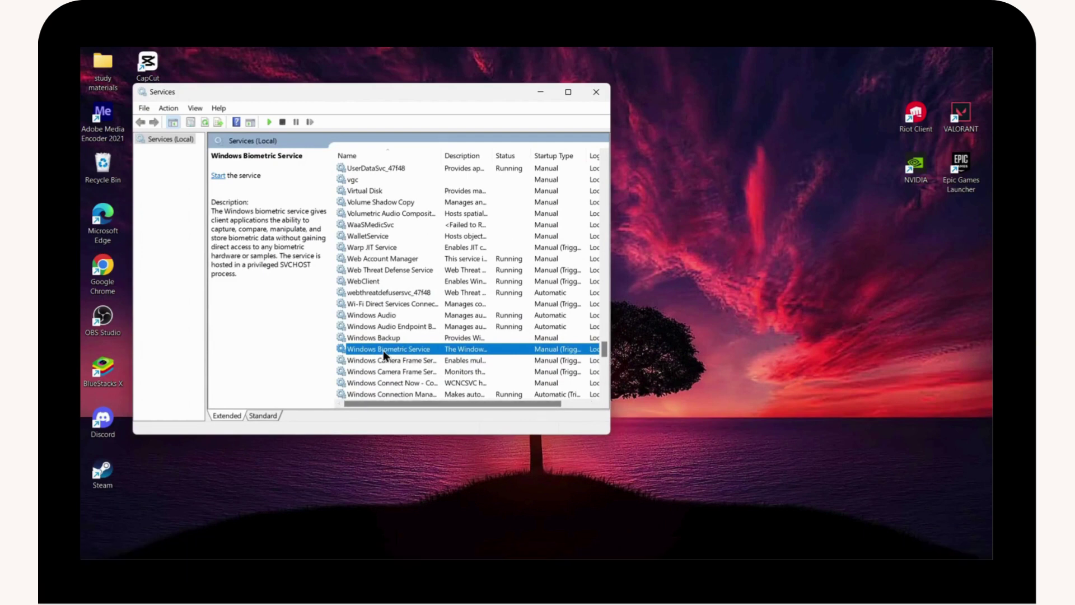
{"action": "left_click", "coordinate": [218, 177]}
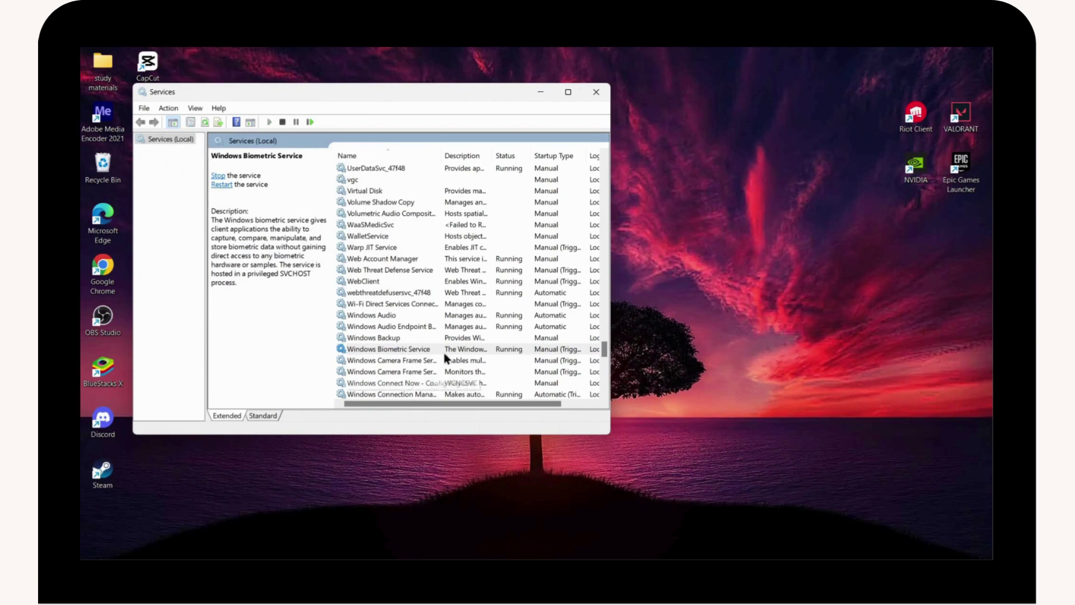
- Close Services and show the Start menu power options, including Restart
{"action": "left_click", "coordinate": [586, 94]}
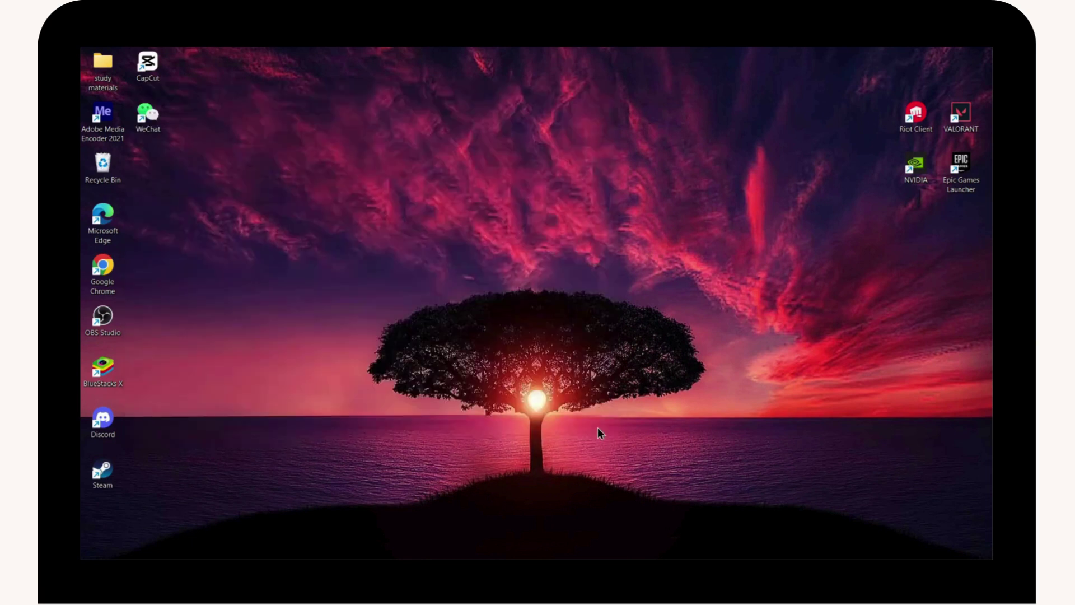
{"action": "key", "text": "super"}
{"action": "left_click", "coordinate": [687, 507]}
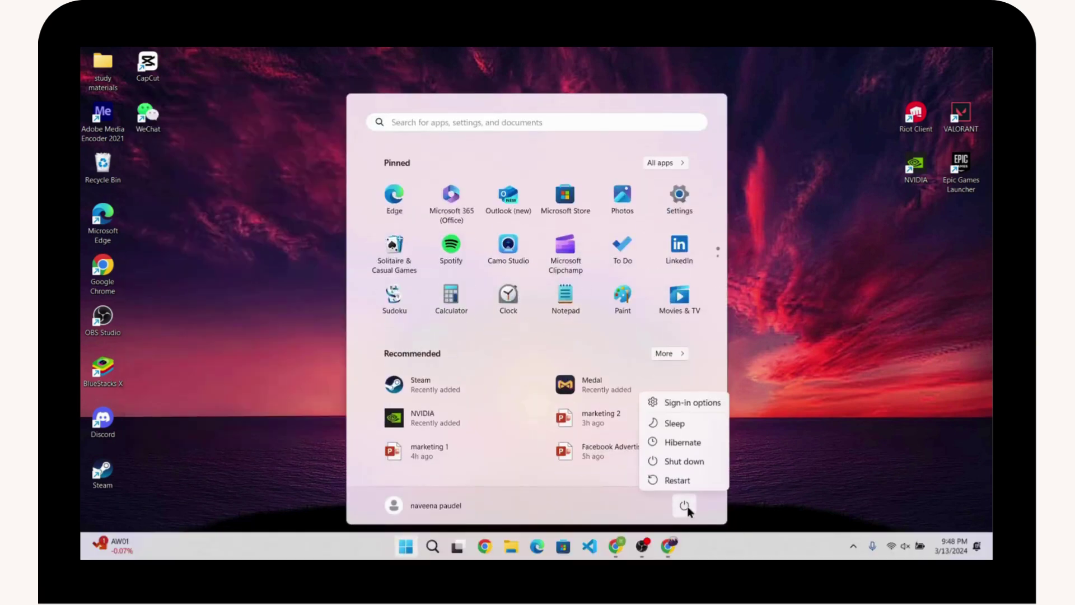